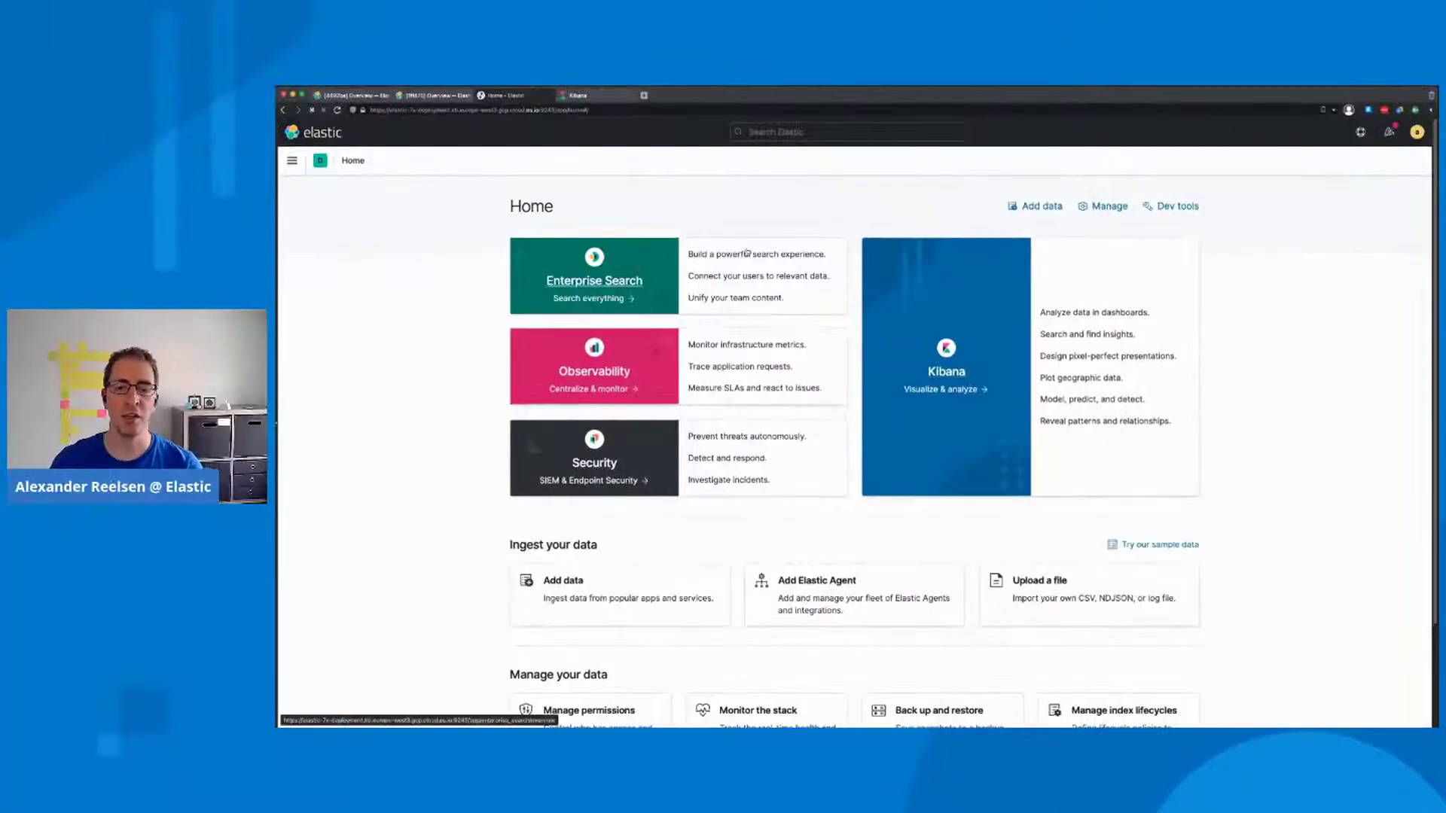
- Open Kibana's side navigation menu from the 7.x home page
click(292, 160)
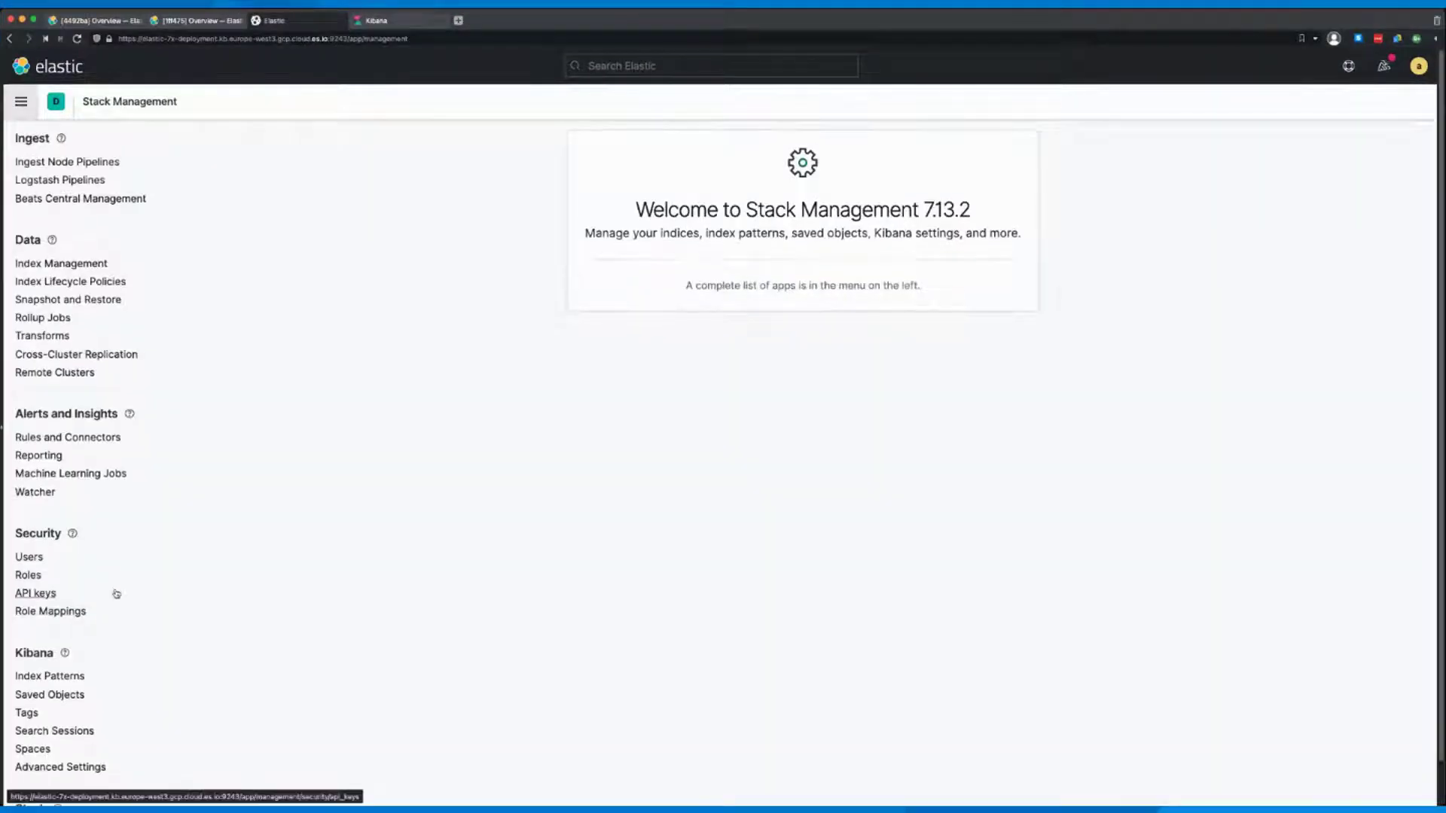
- Open the 8.0 Upgrade Assistant in Stack Management for the 7.13.2 deployment
scroll(62, 571, down, 1)
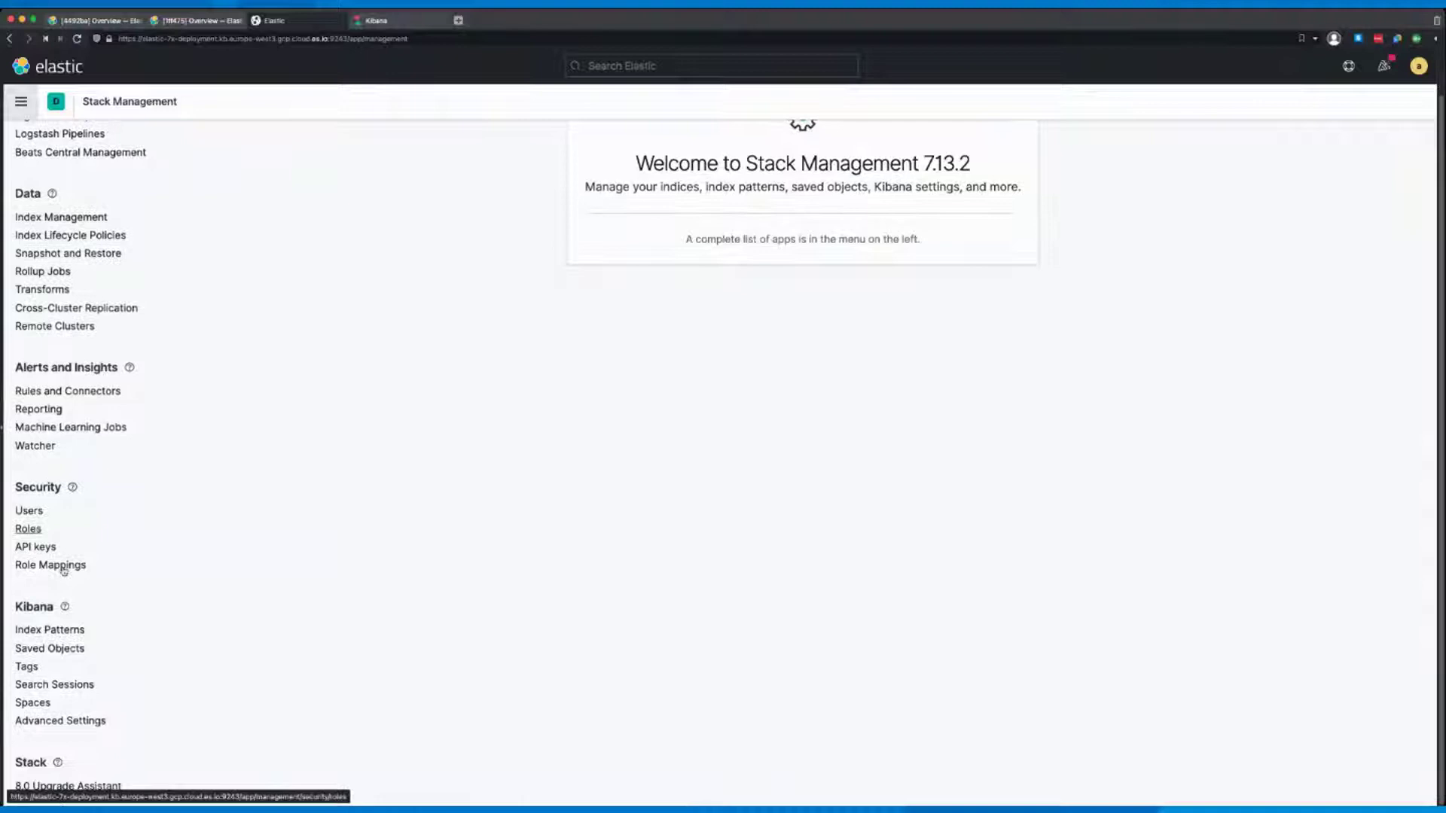
click(69, 785)
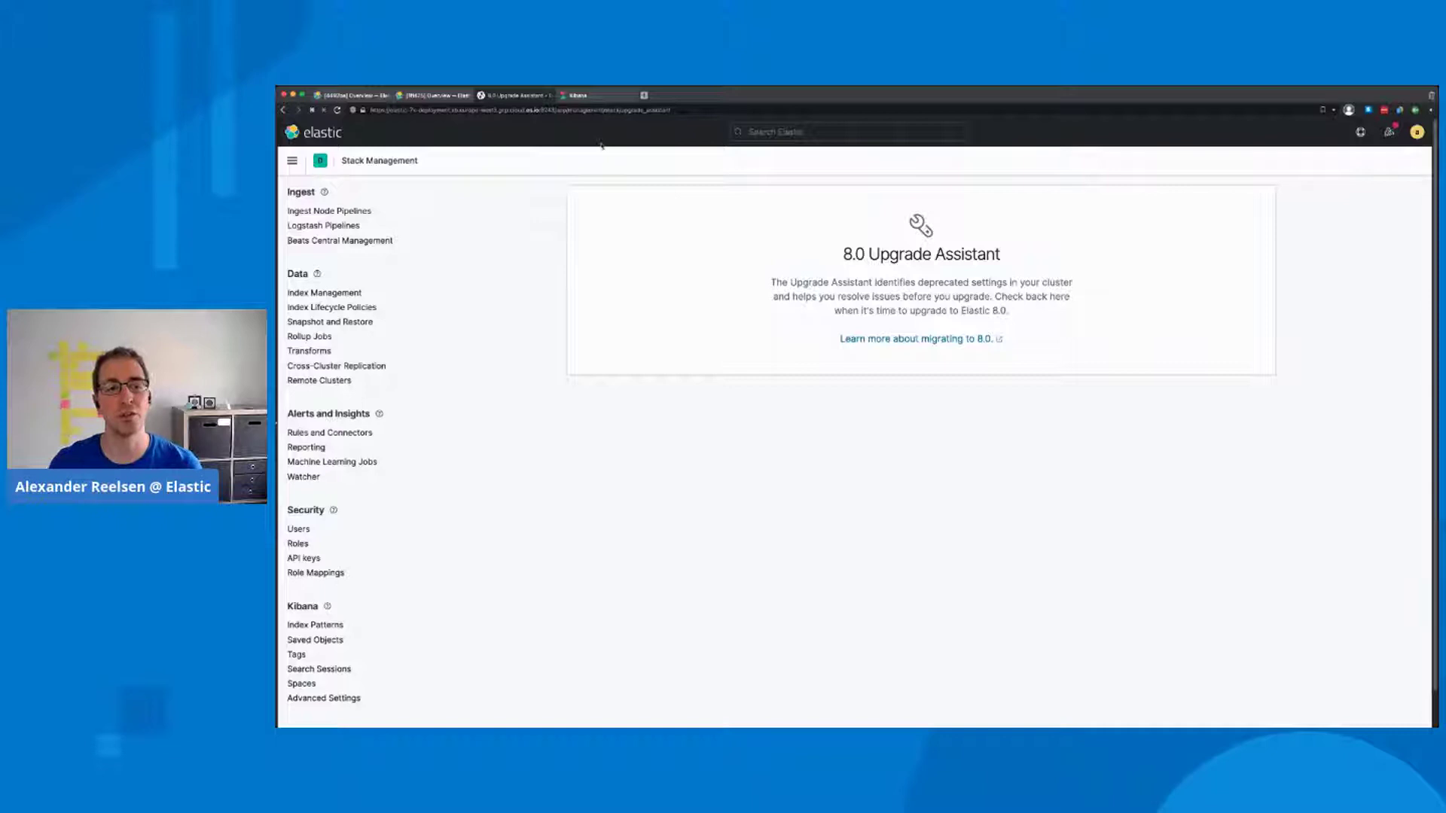
- On the 6.8 deployment, view the 7.0 Upgrade Assistant overview, then go to Dev Tools
click(591, 95)
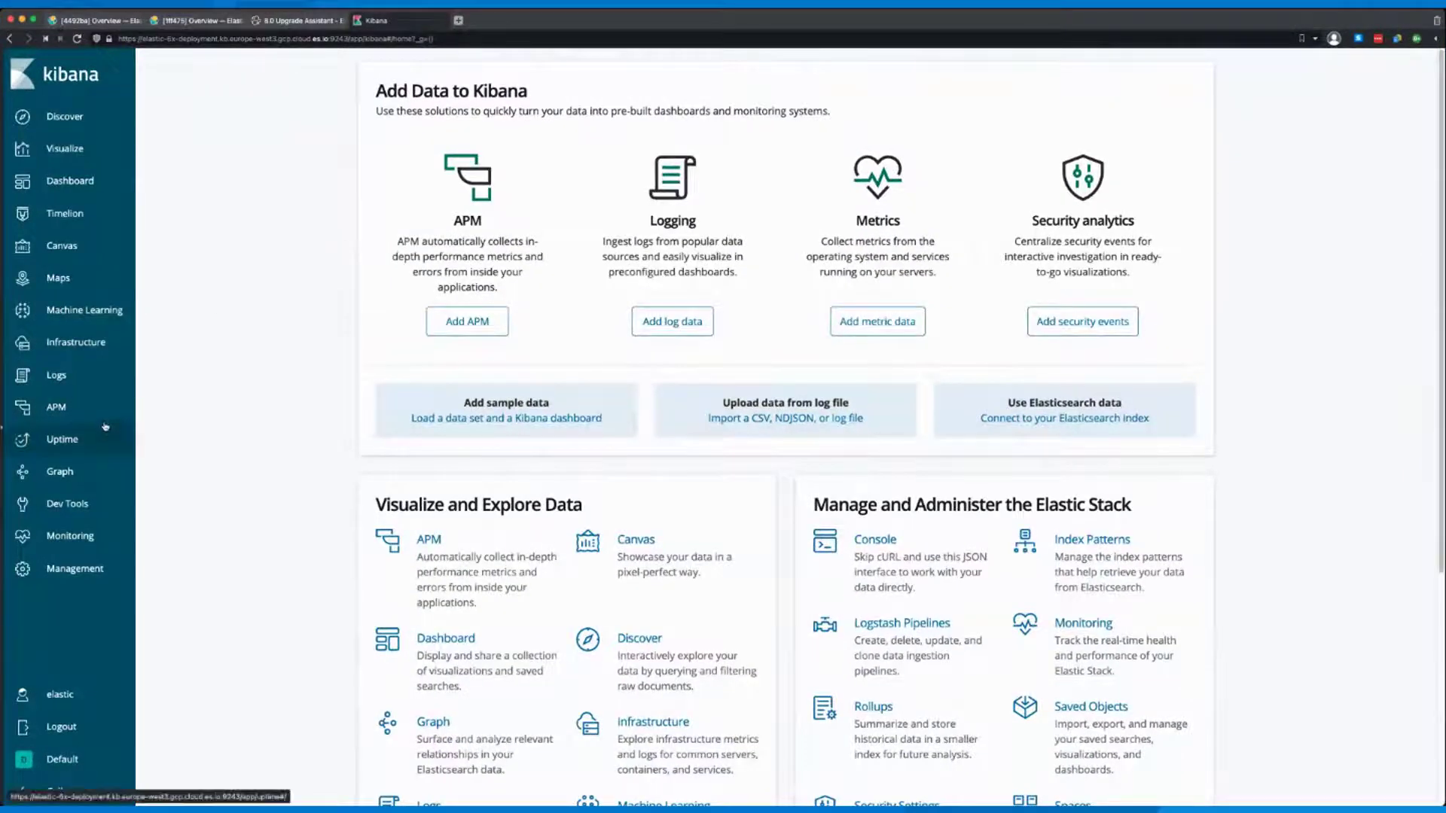
scroll(106, 427, down, 4)
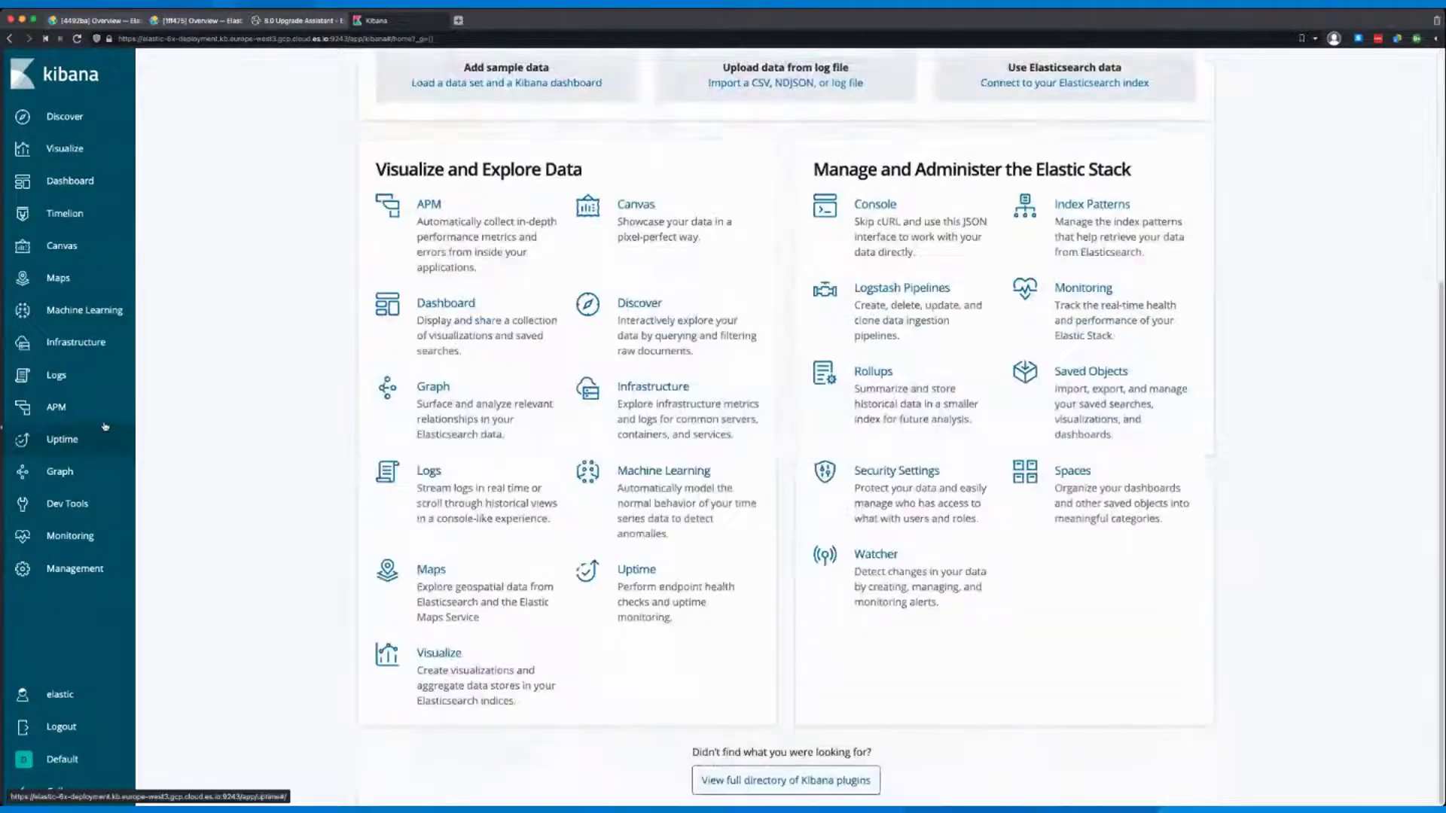
click(73, 570)
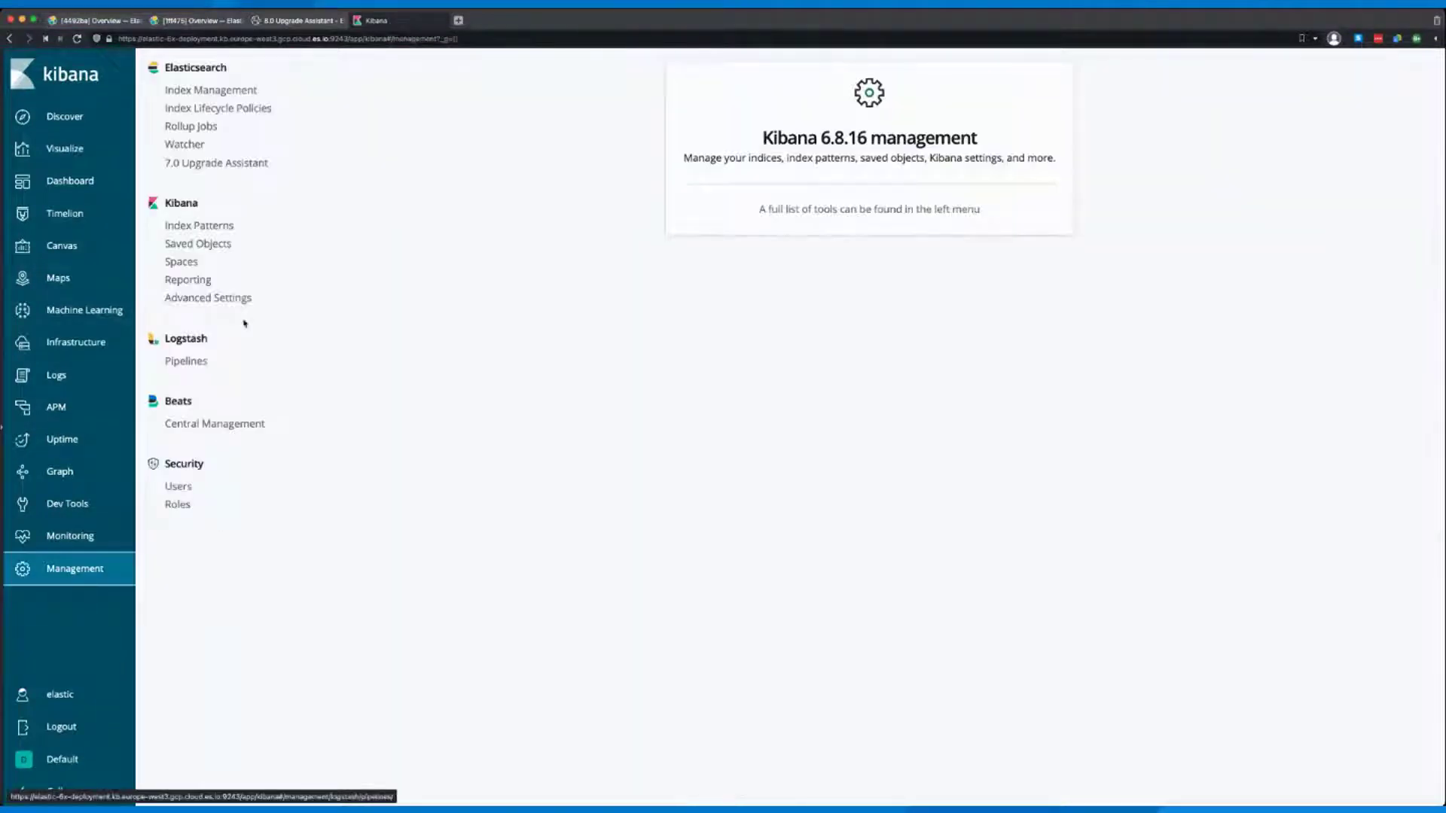
click(243, 173)
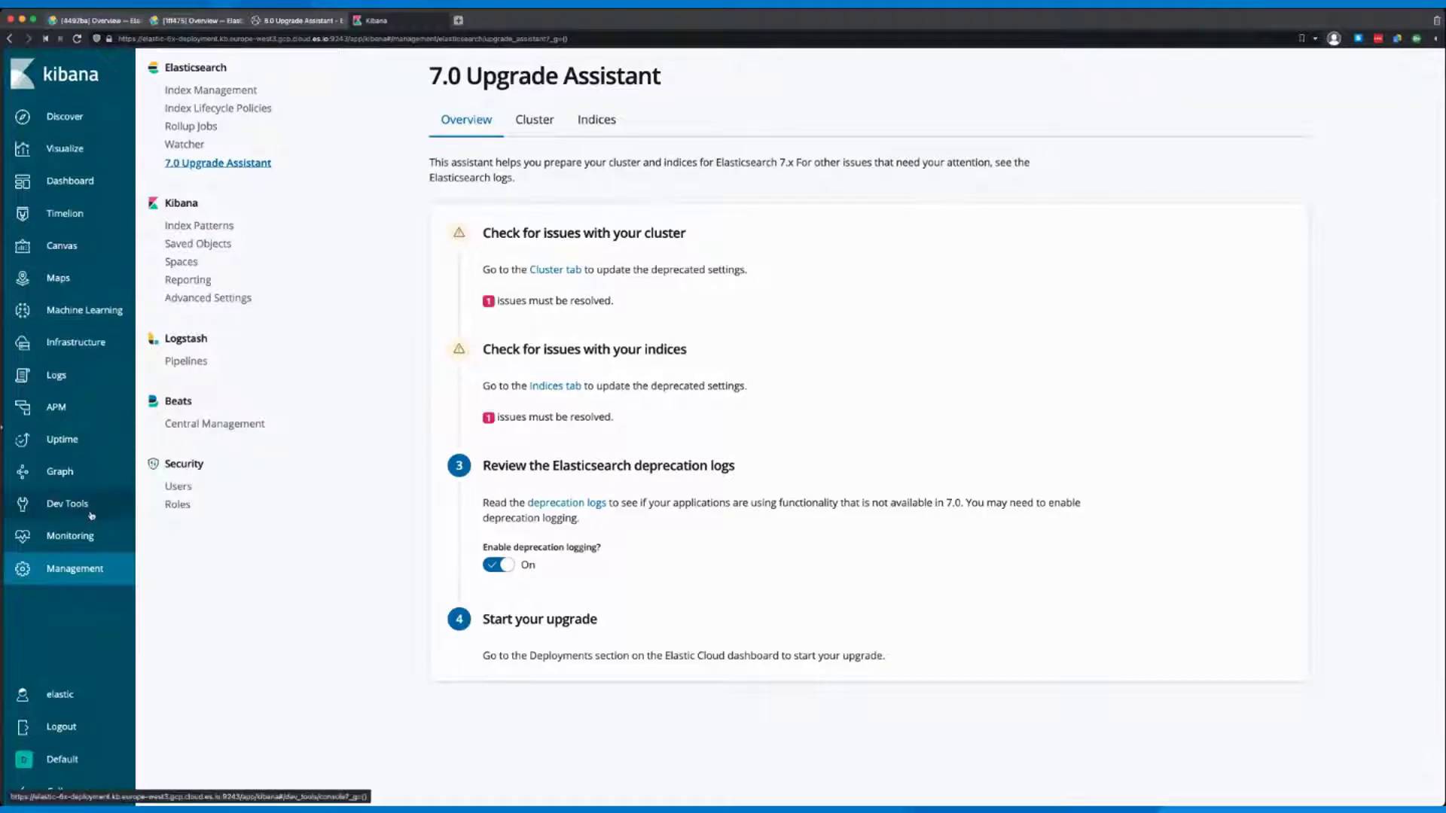
click(91, 516)
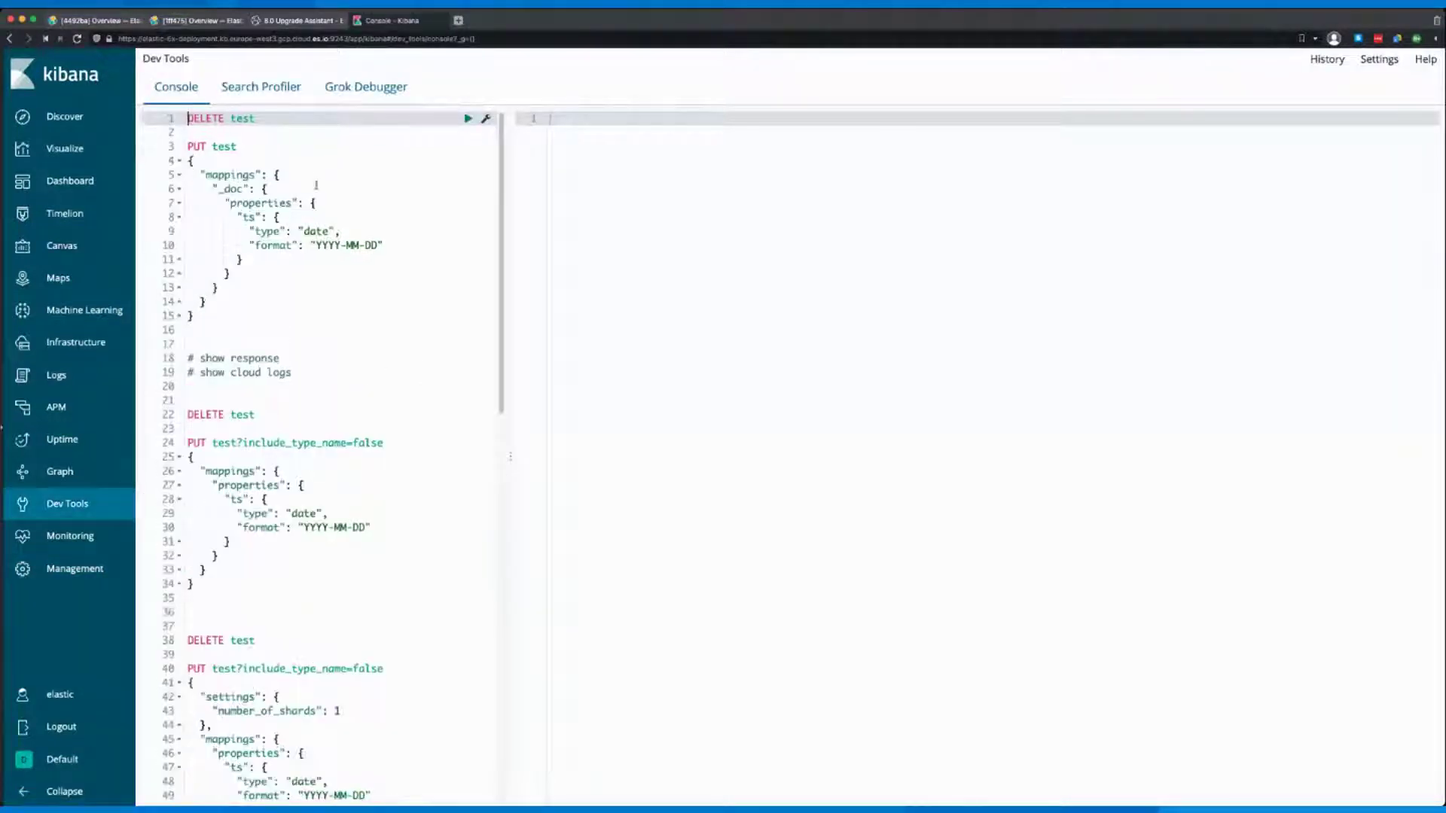
- Run the DELETE test request and return to the Console from the 7.0 Upgrade Assistant
key(super+Return)
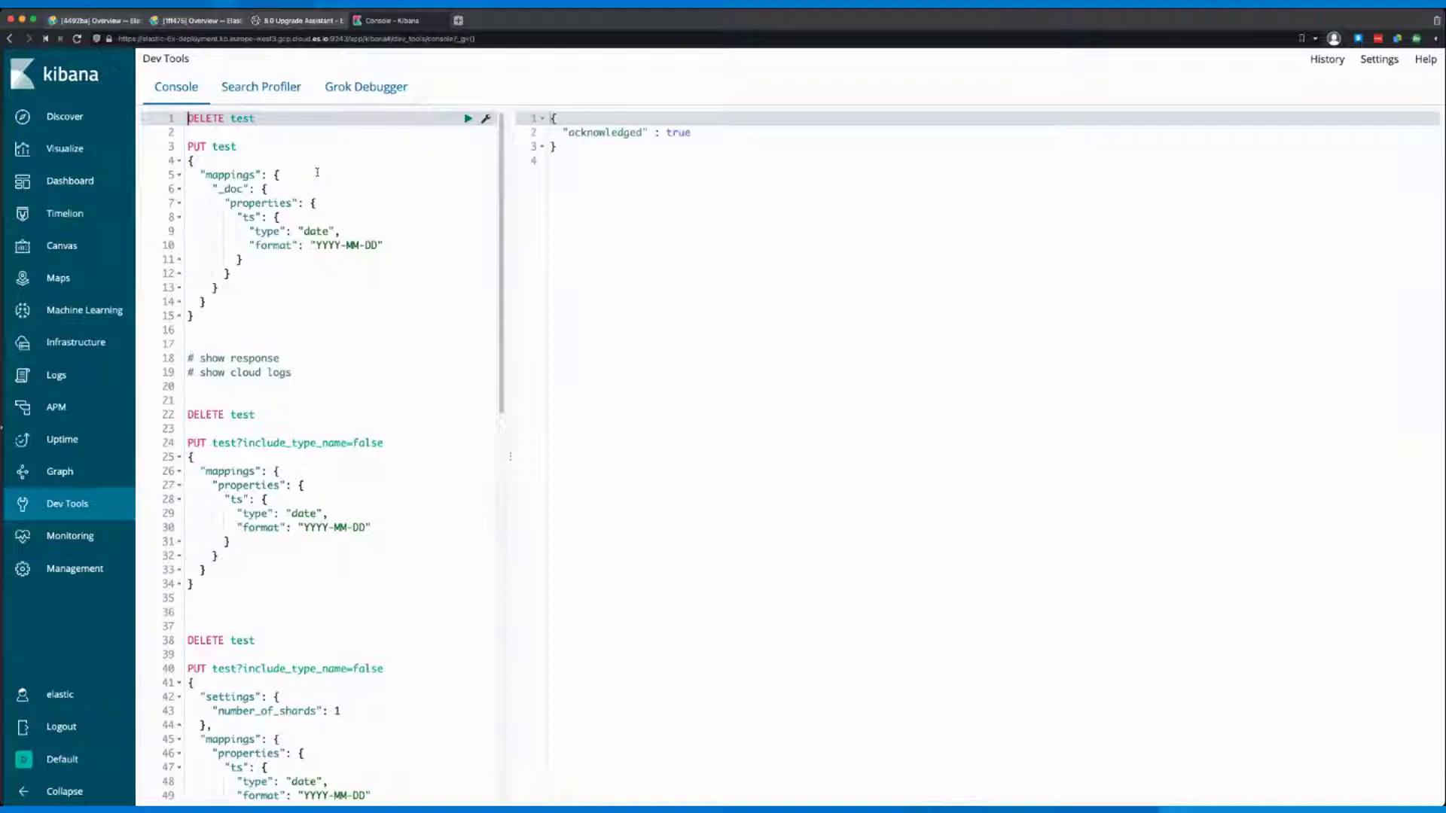
key(Down)
key(Down)
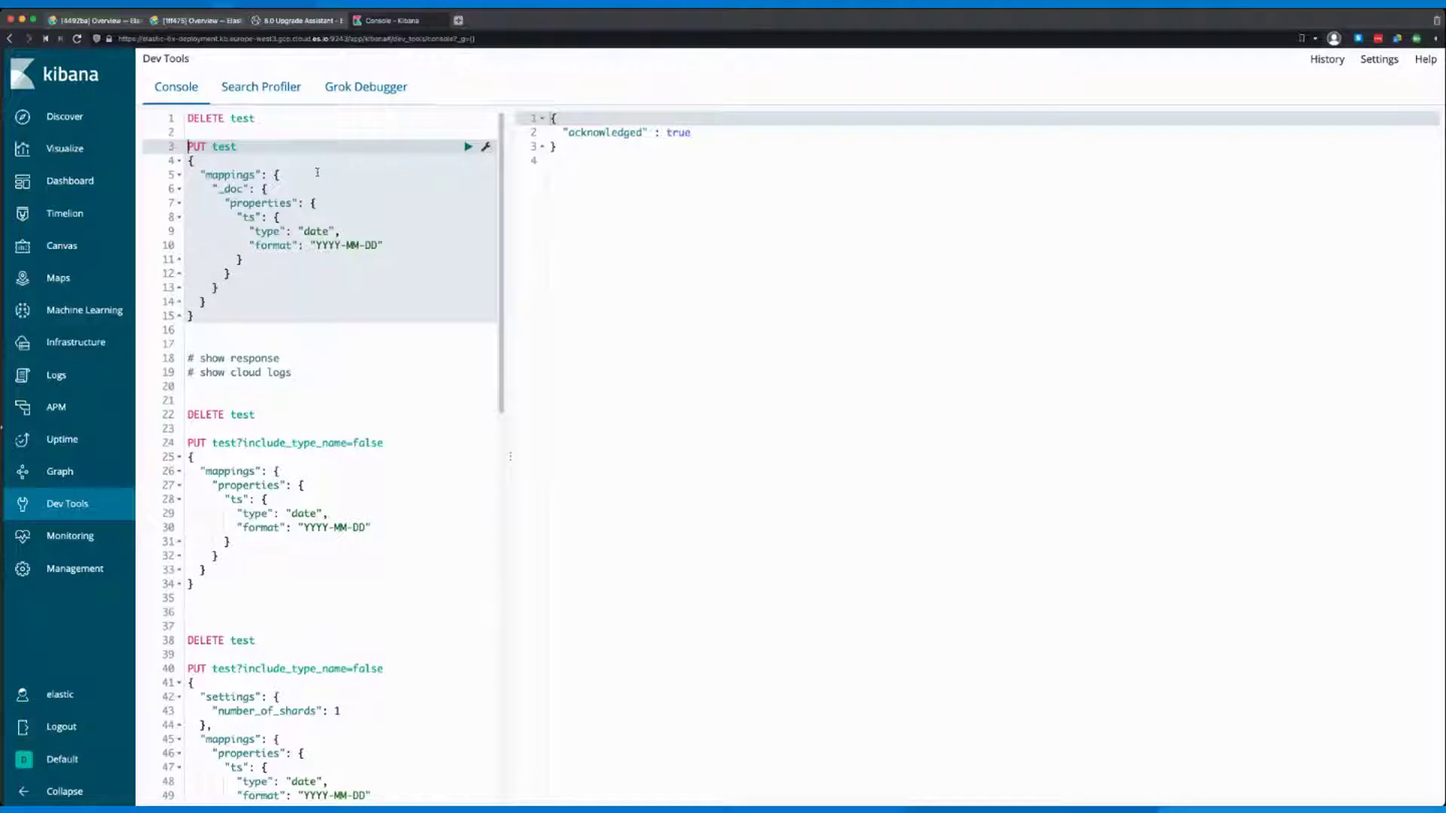
key(super+plus)
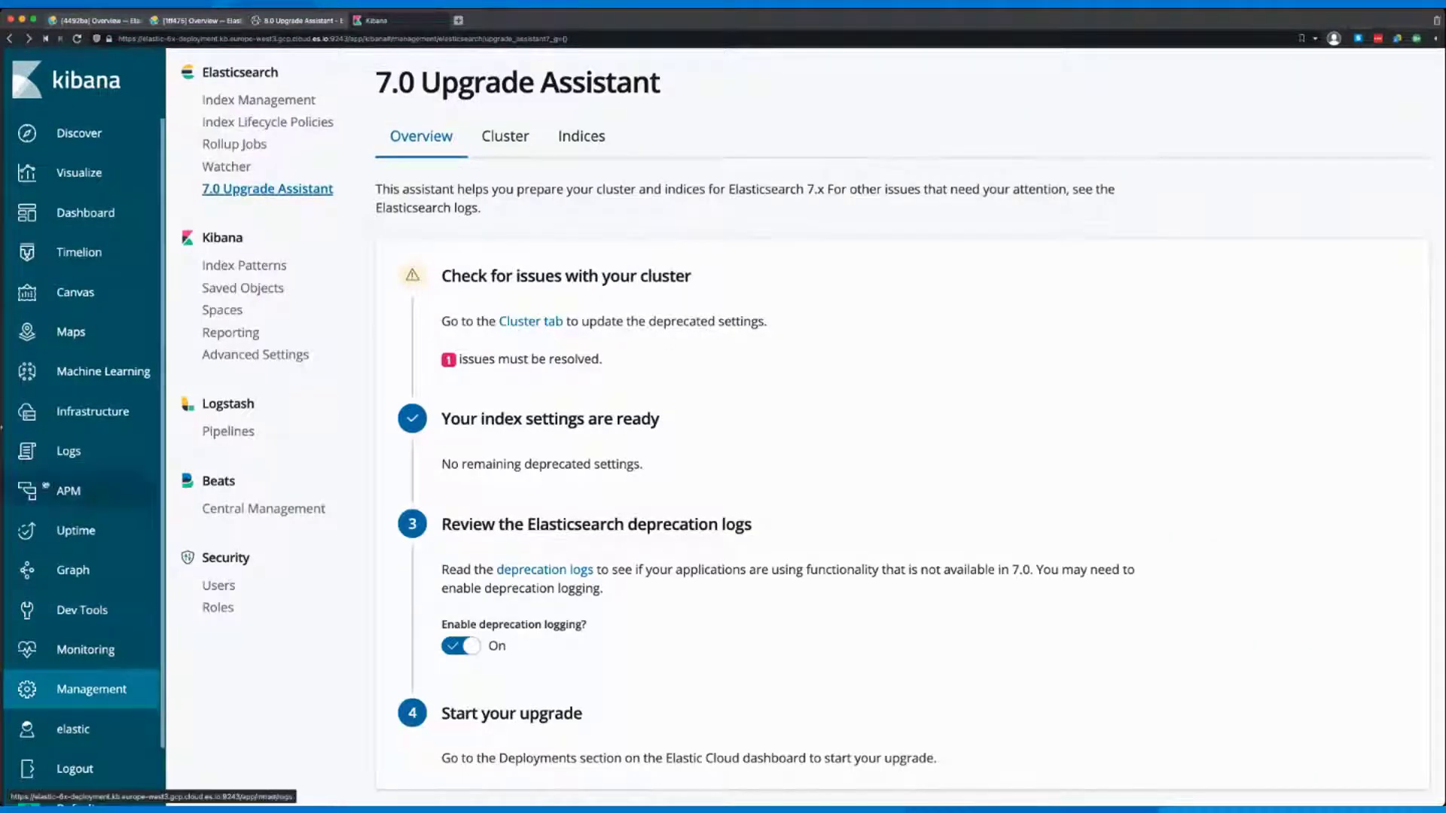
click(121, 620)
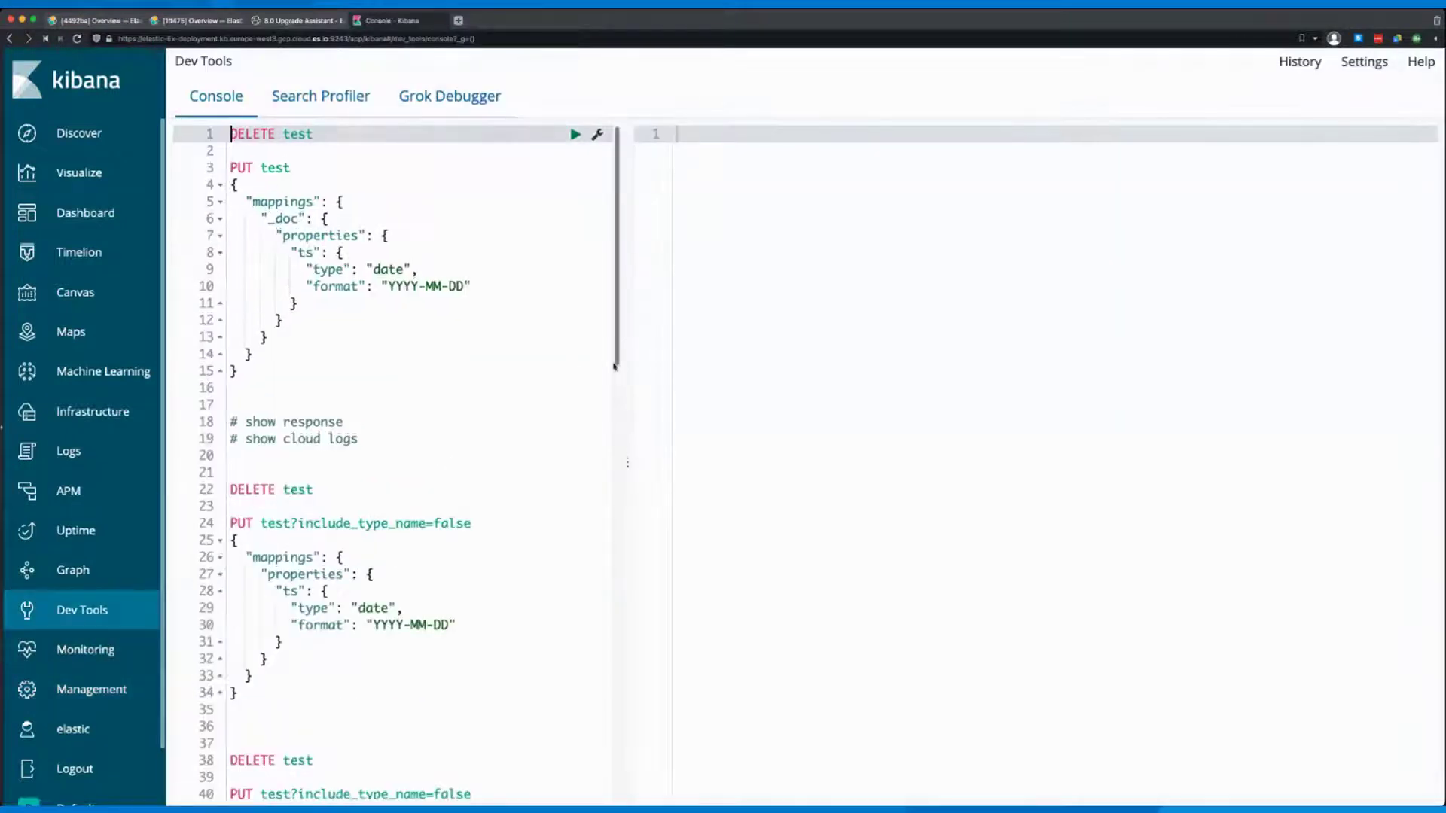
- Delete the test index and recreate it with the _doc typed mapping
drag(624, 367, 683, 366)
click(545, 248)
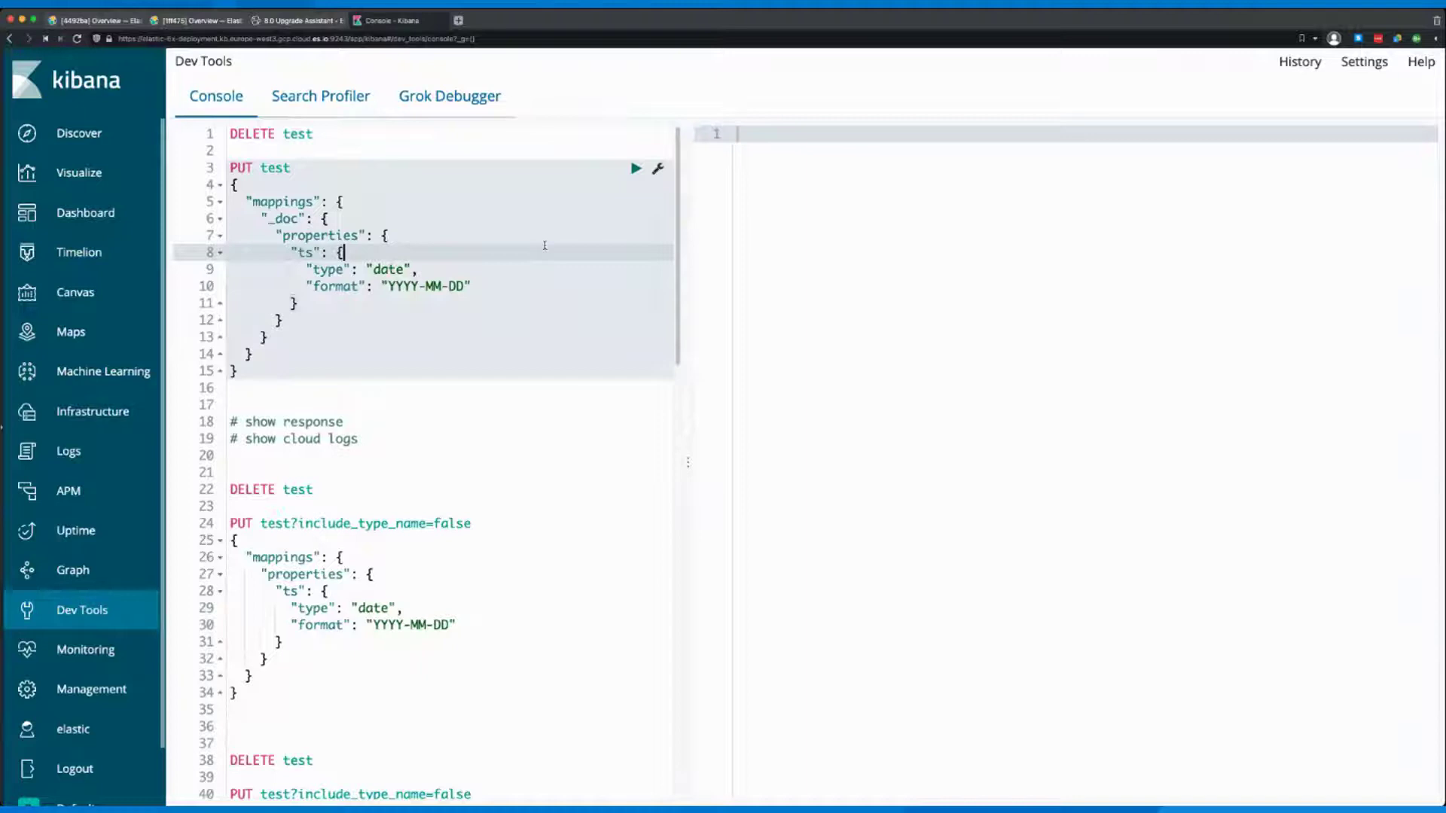
key(ctrl+Up)
key(ctrl+Return)
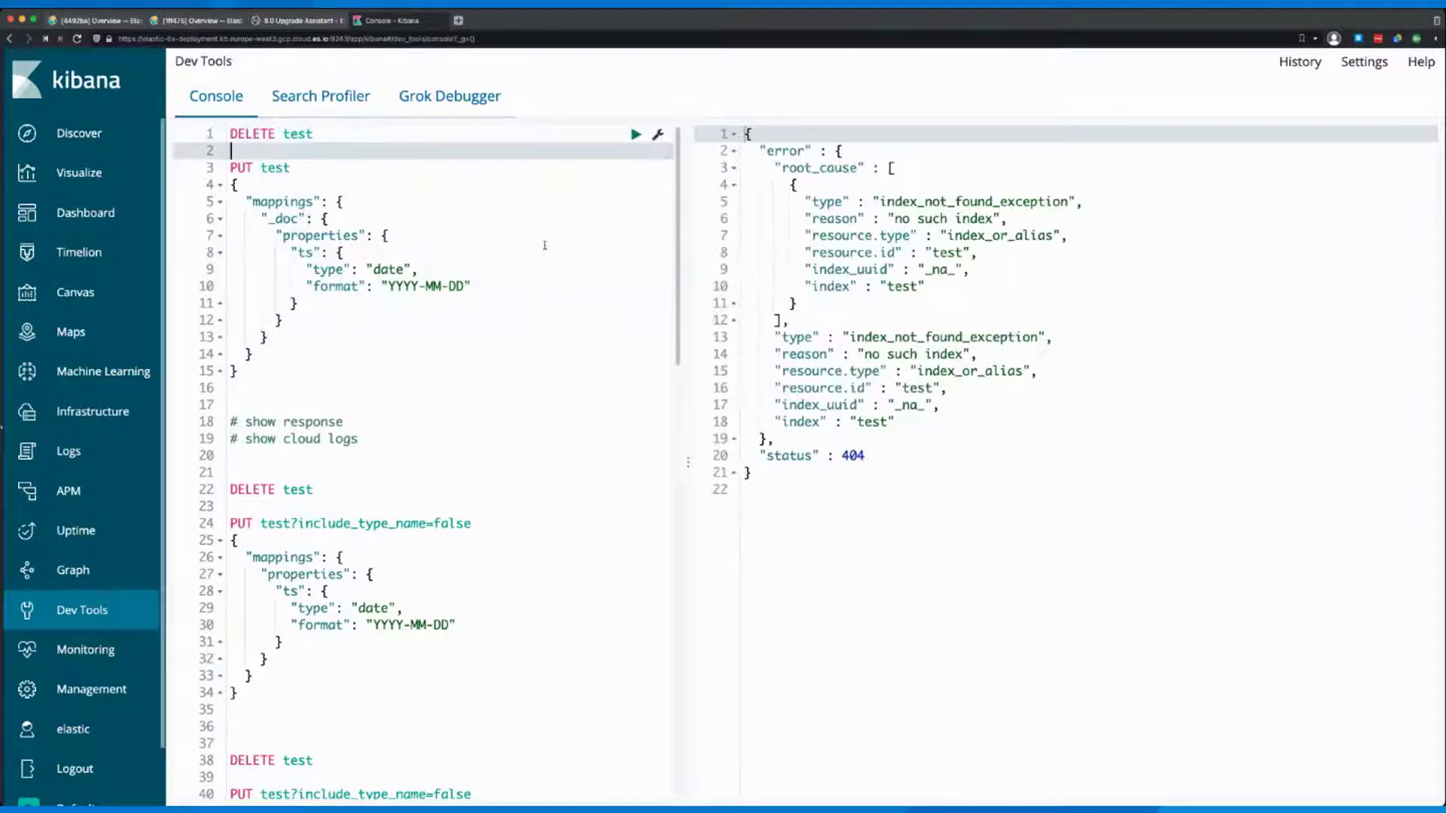
key(Down)
key(Down)
key(ctrl+Return)
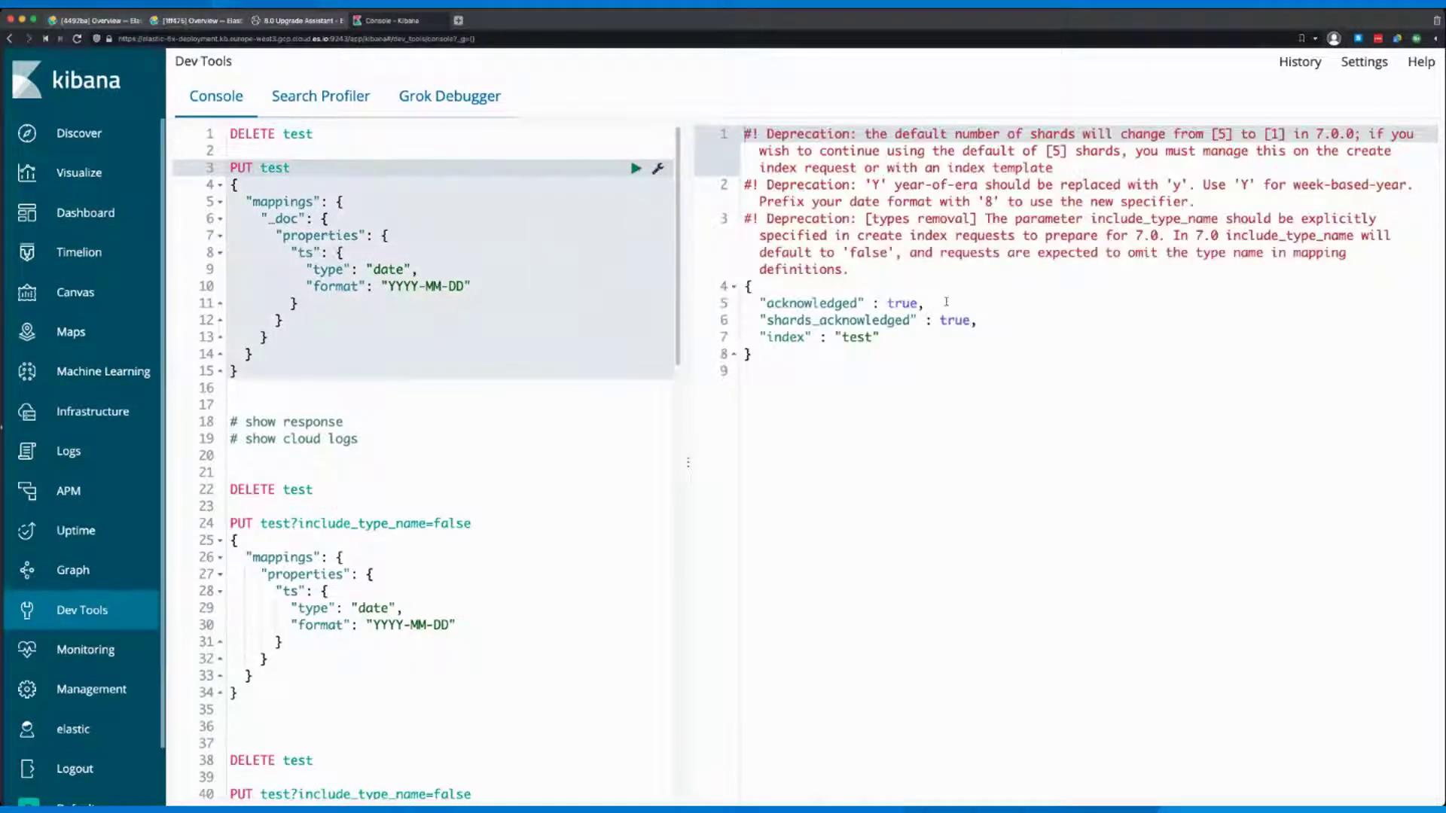
- Highlight the three deprecation warnings in the response and review the ts field mapping
drag(882, 269, 704, 128)
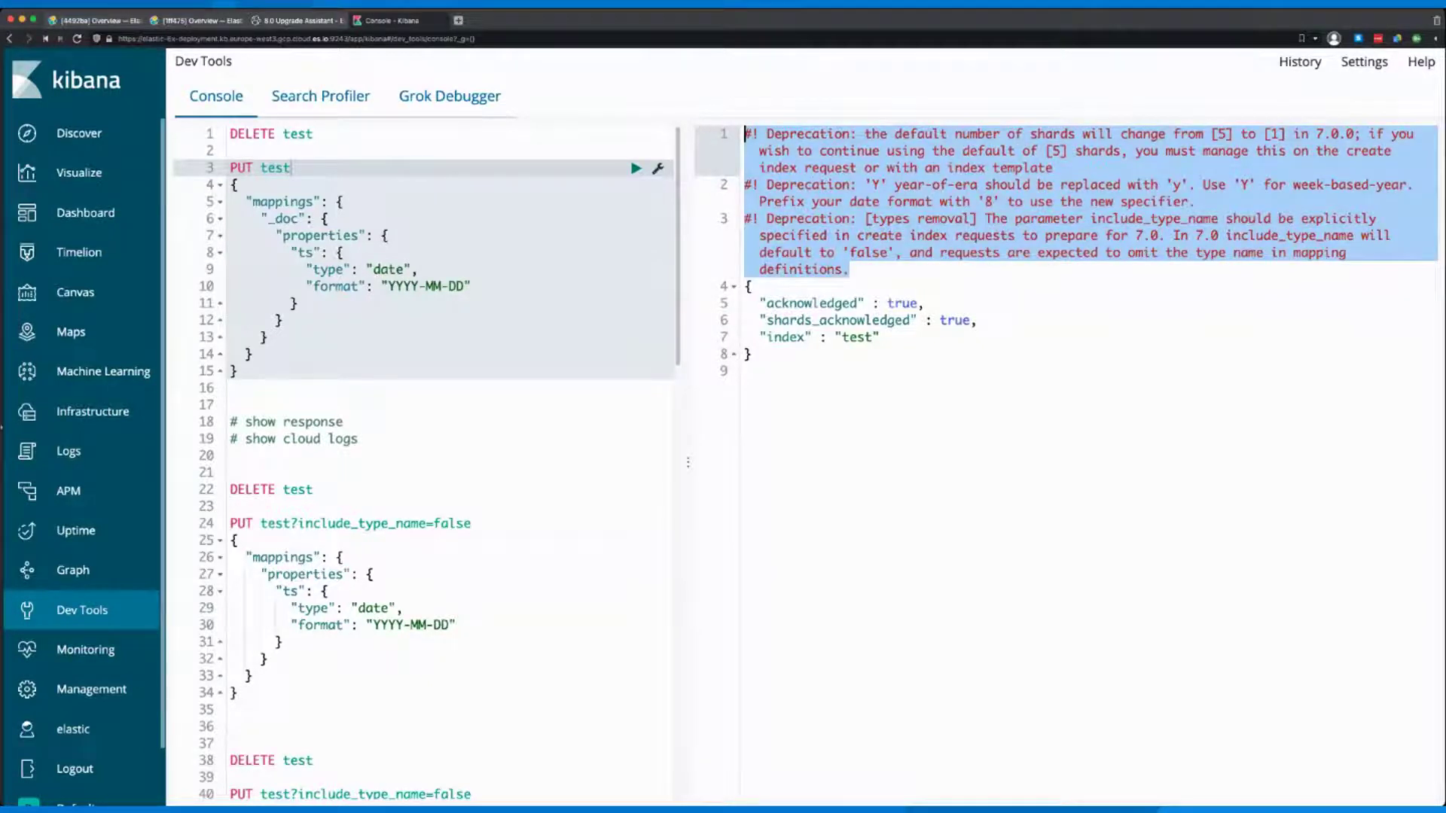
click(874, 201)
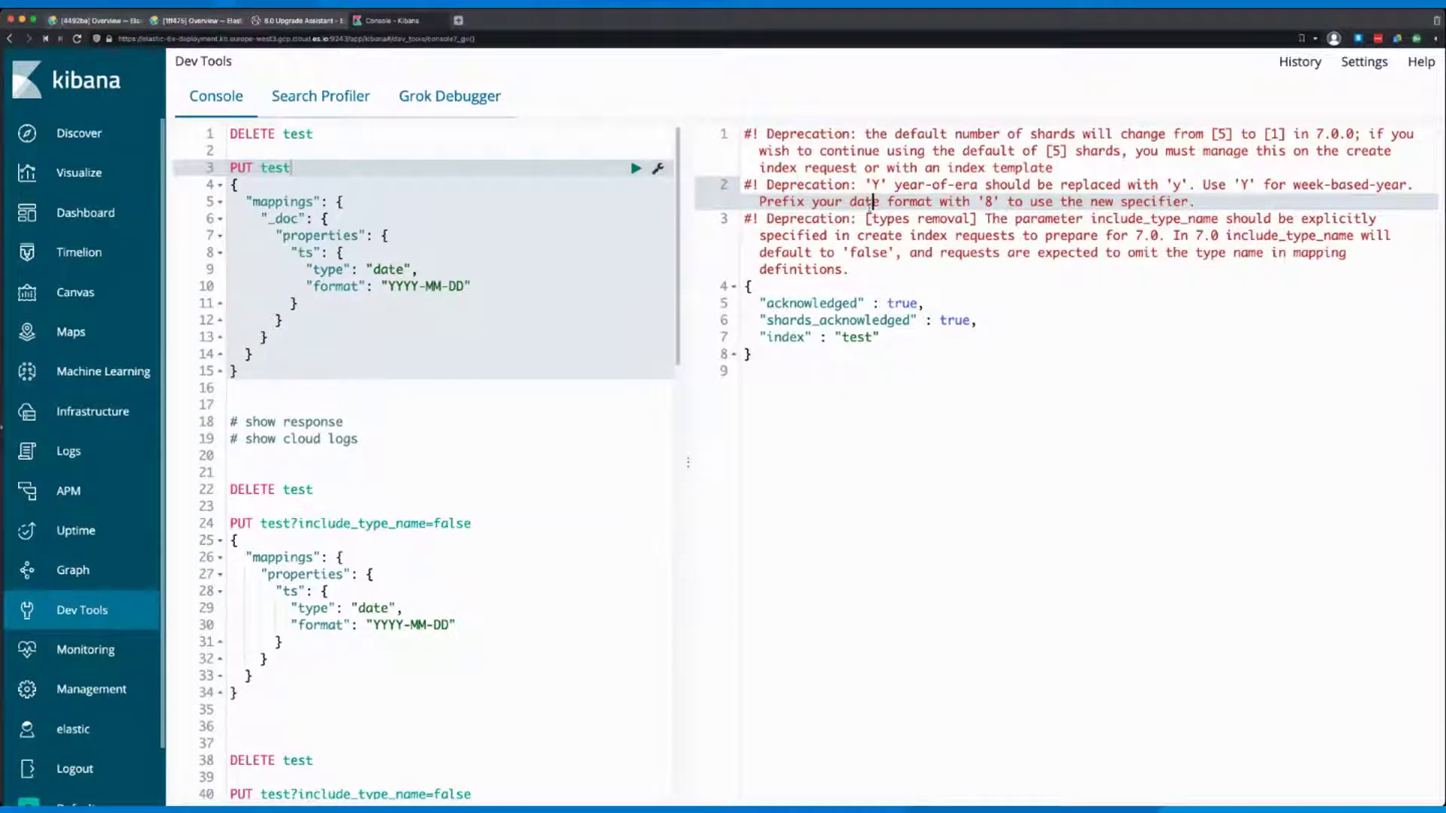
click(452, 250)
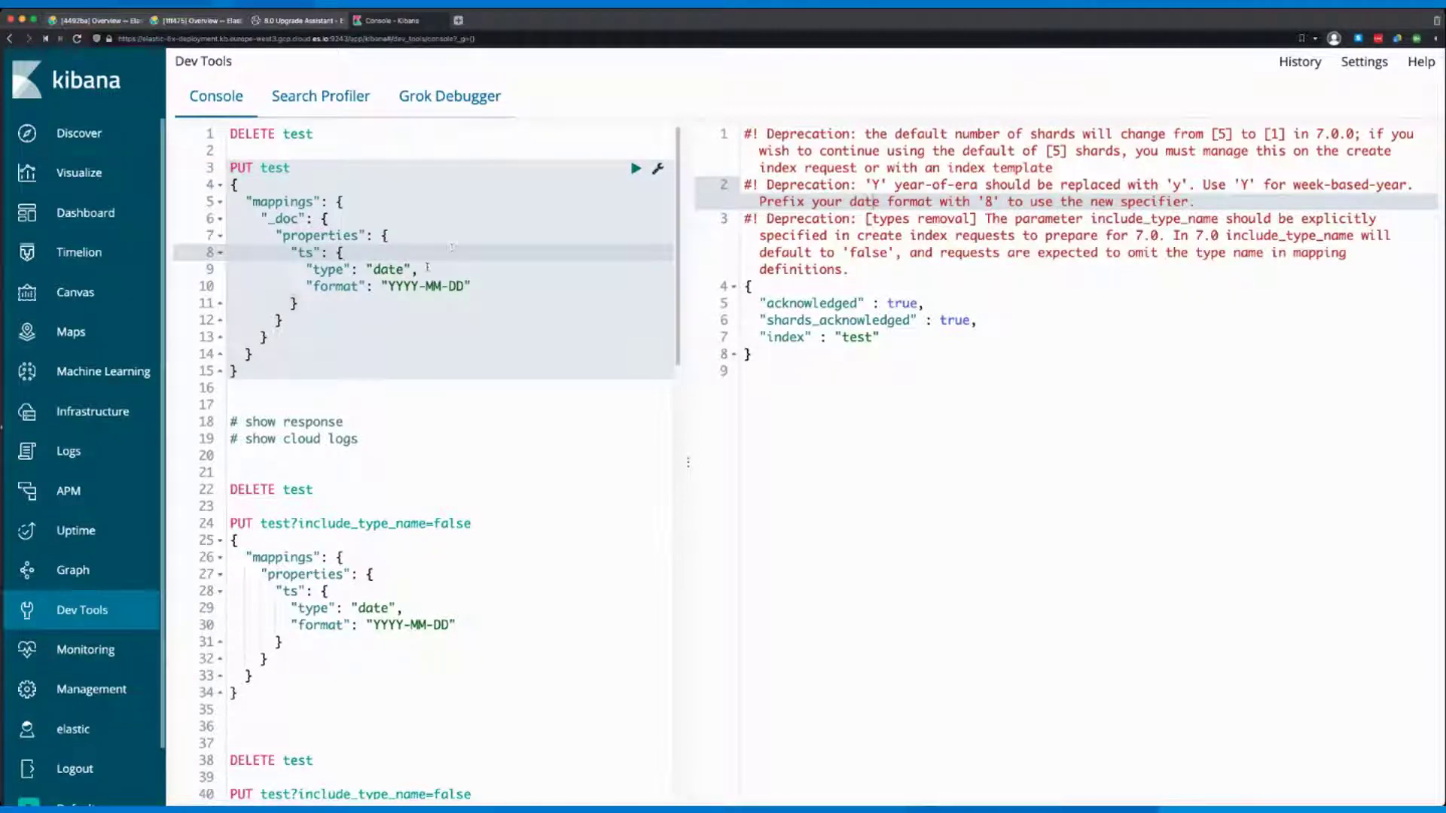
click(379, 330)
key(super+2)
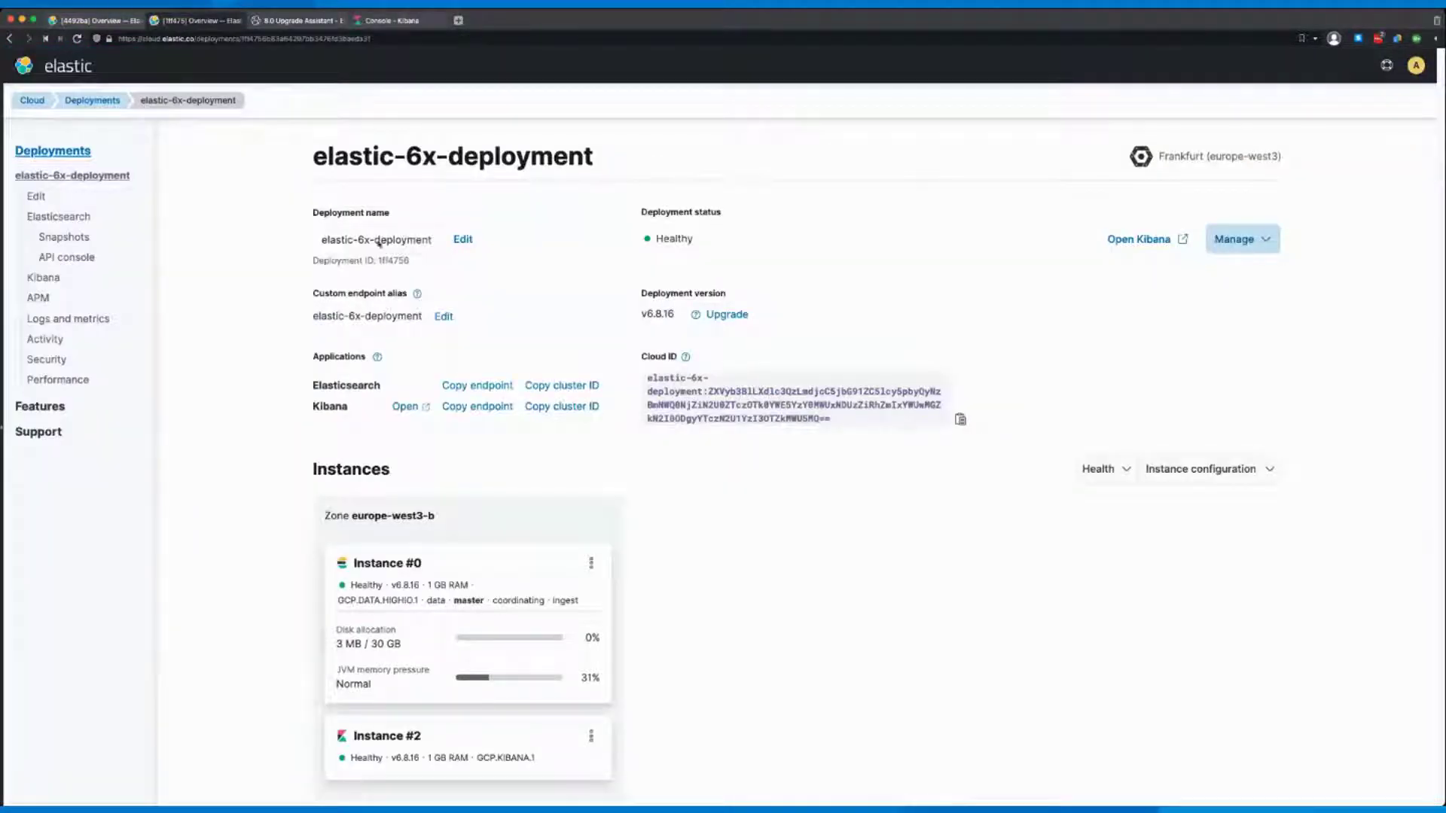
- In Logs and metrics, find the WARN about default shards changing from 5 to 1
click(70, 317)
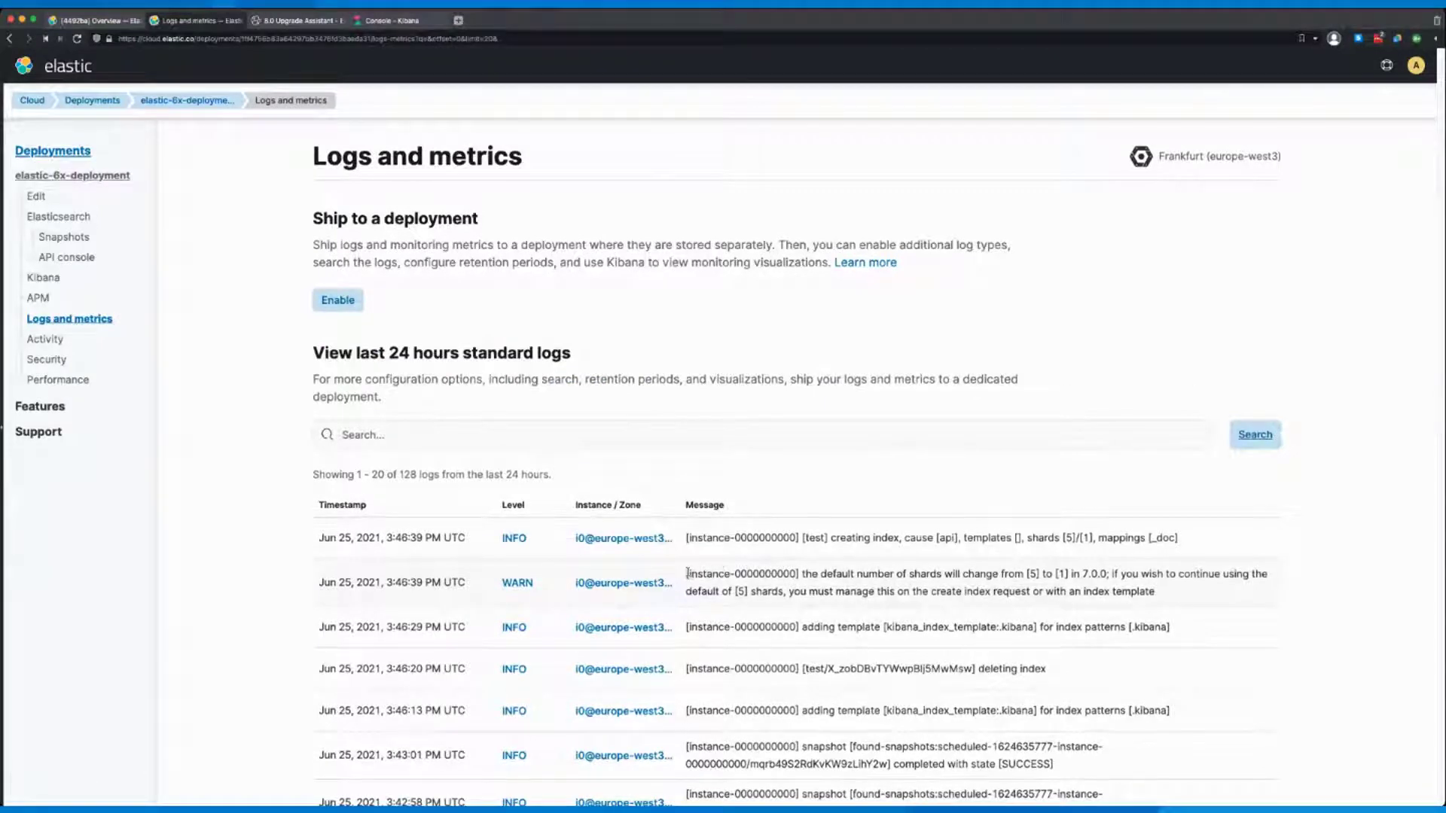
drag(687, 573, 1180, 595)
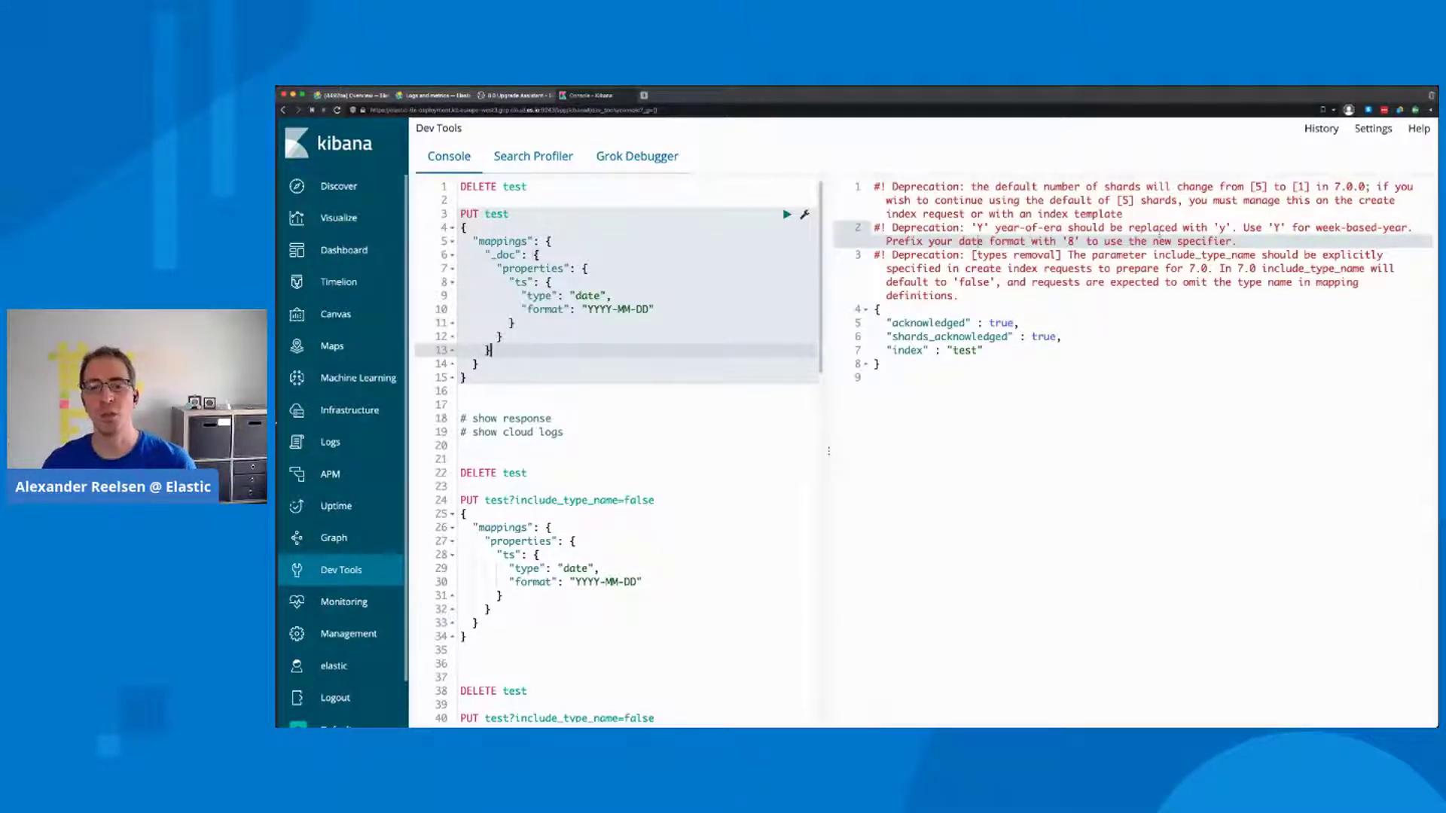
- Select the include_type_name=false PUT request and mark its types-removal warning
scroll(600, 422, down, 5)
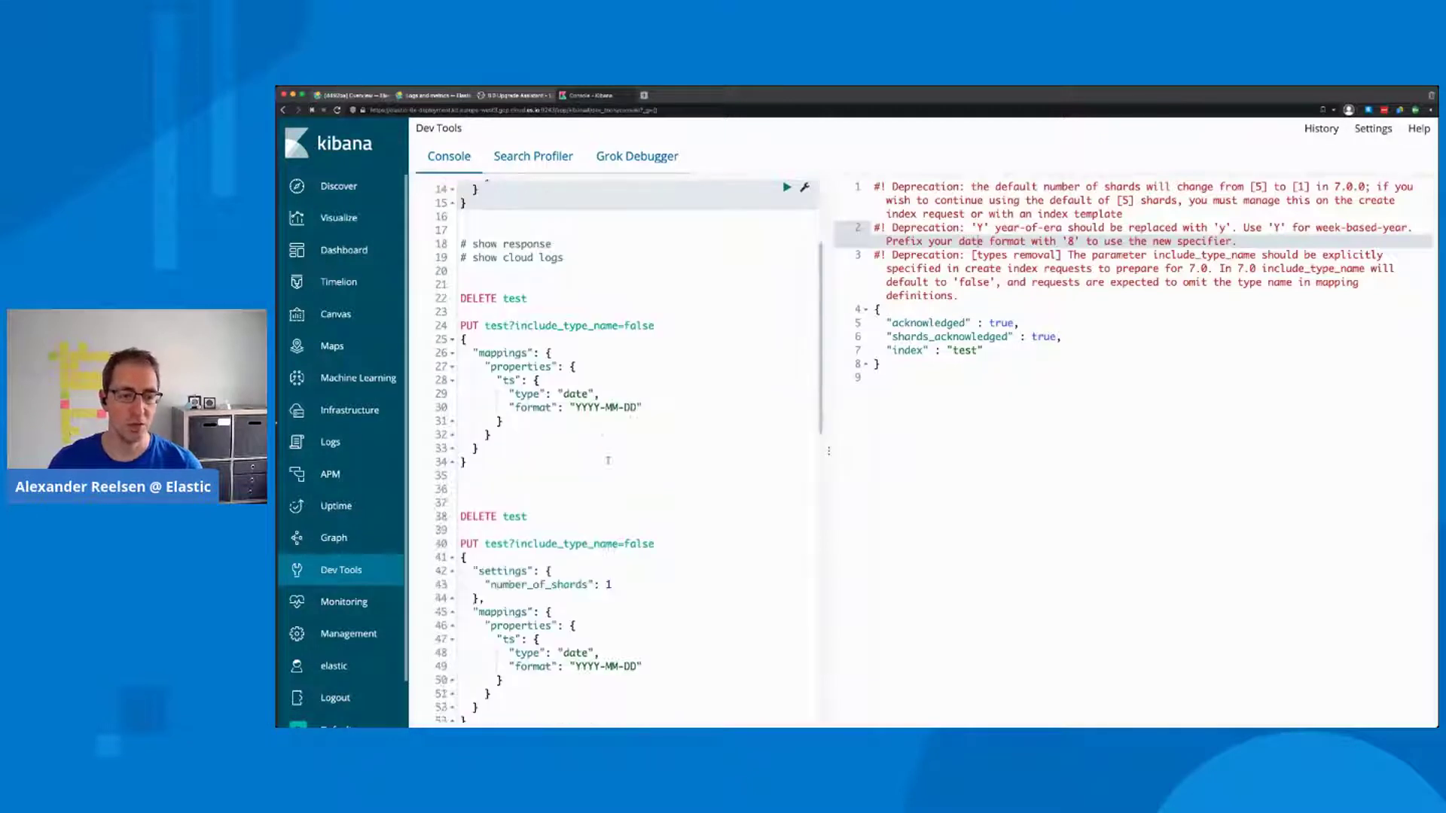
click(601, 325)
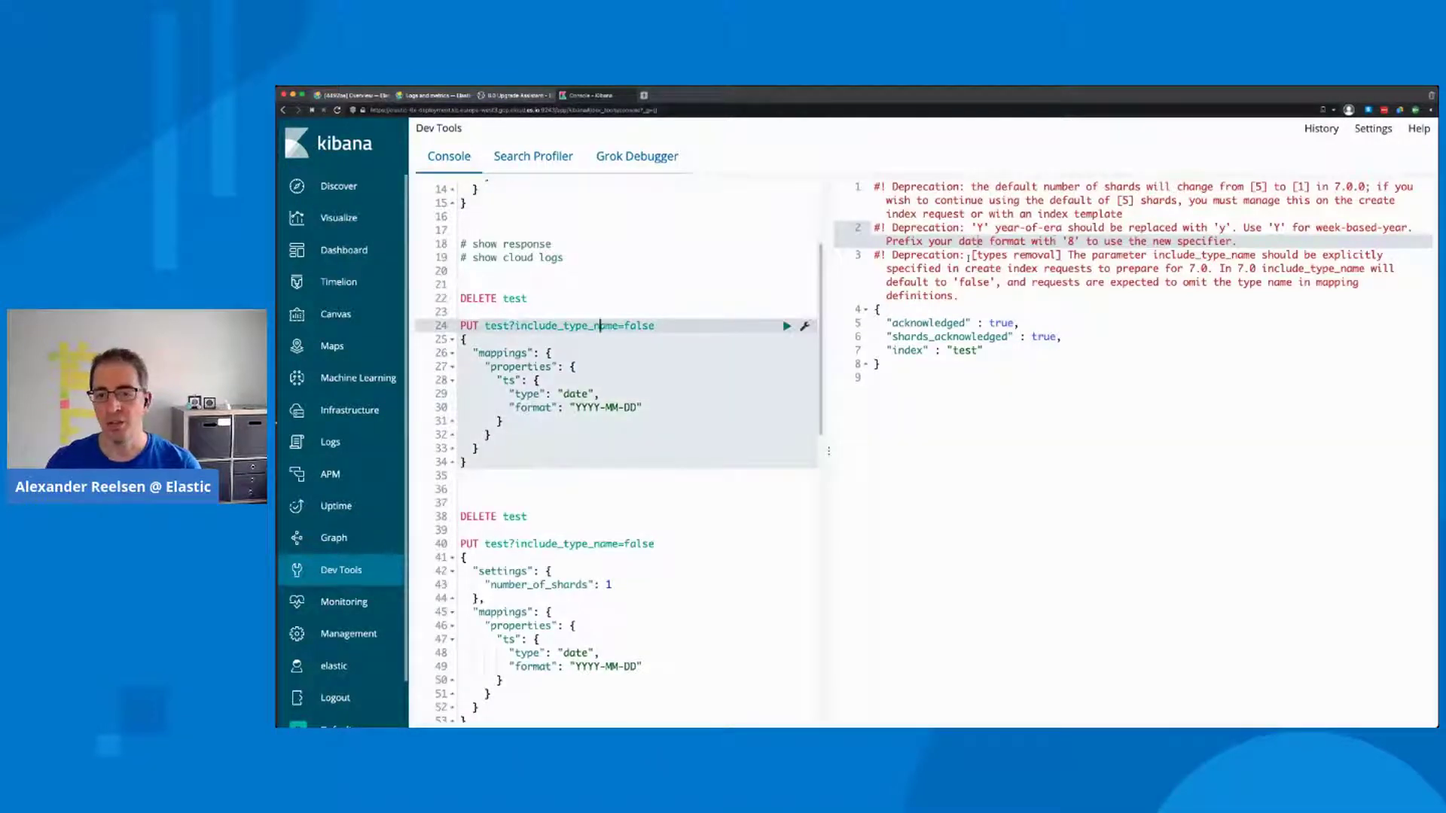
drag(968, 257, 988, 300)
click(989, 300)
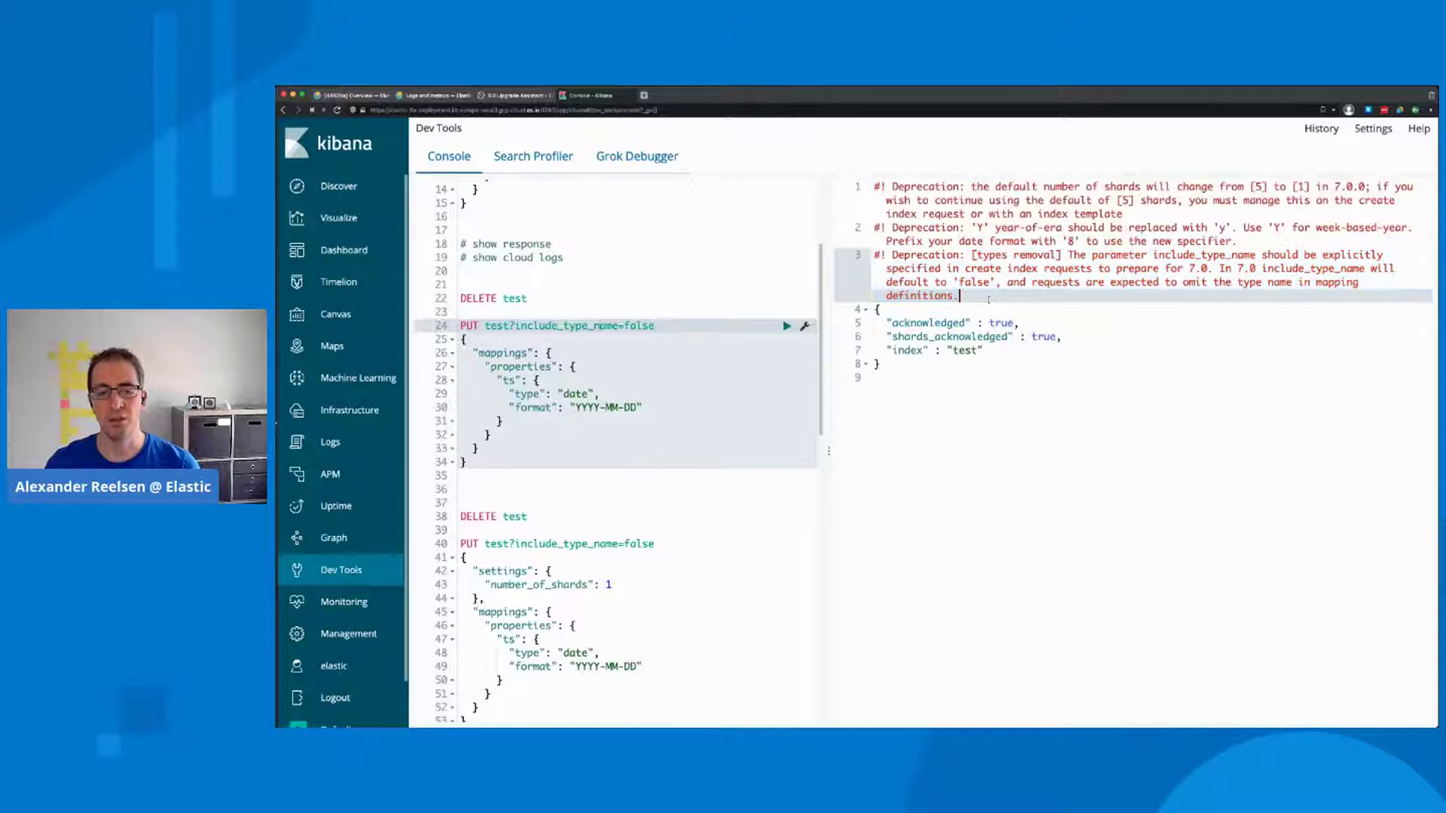
- Delete test and recreate it with include_type_name=false and the YYYY-MM-DD date mapping
click(649, 307)
key(Up)
key(ctrl+Return)
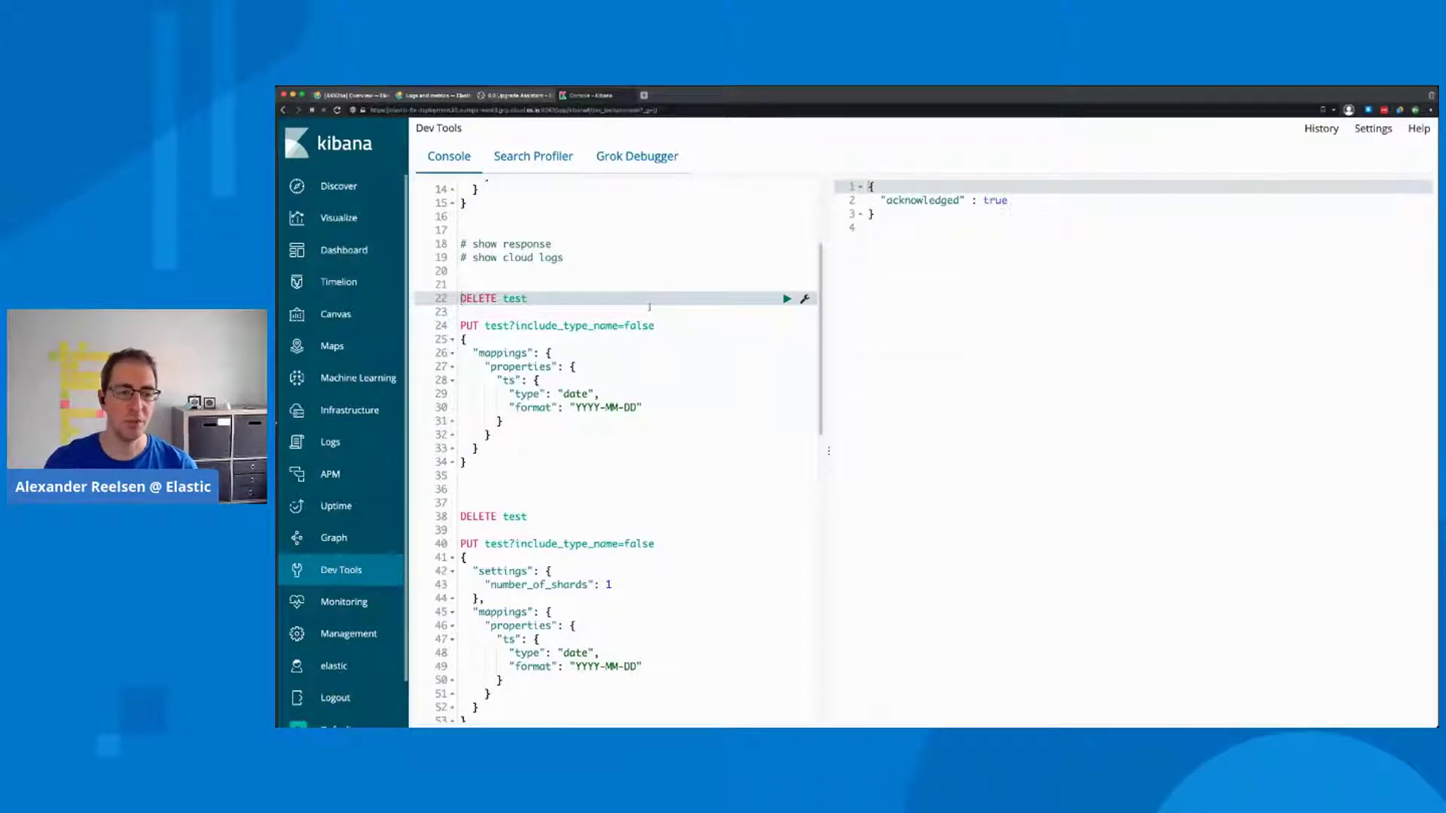
key(Down)
key(Down)
key(End)
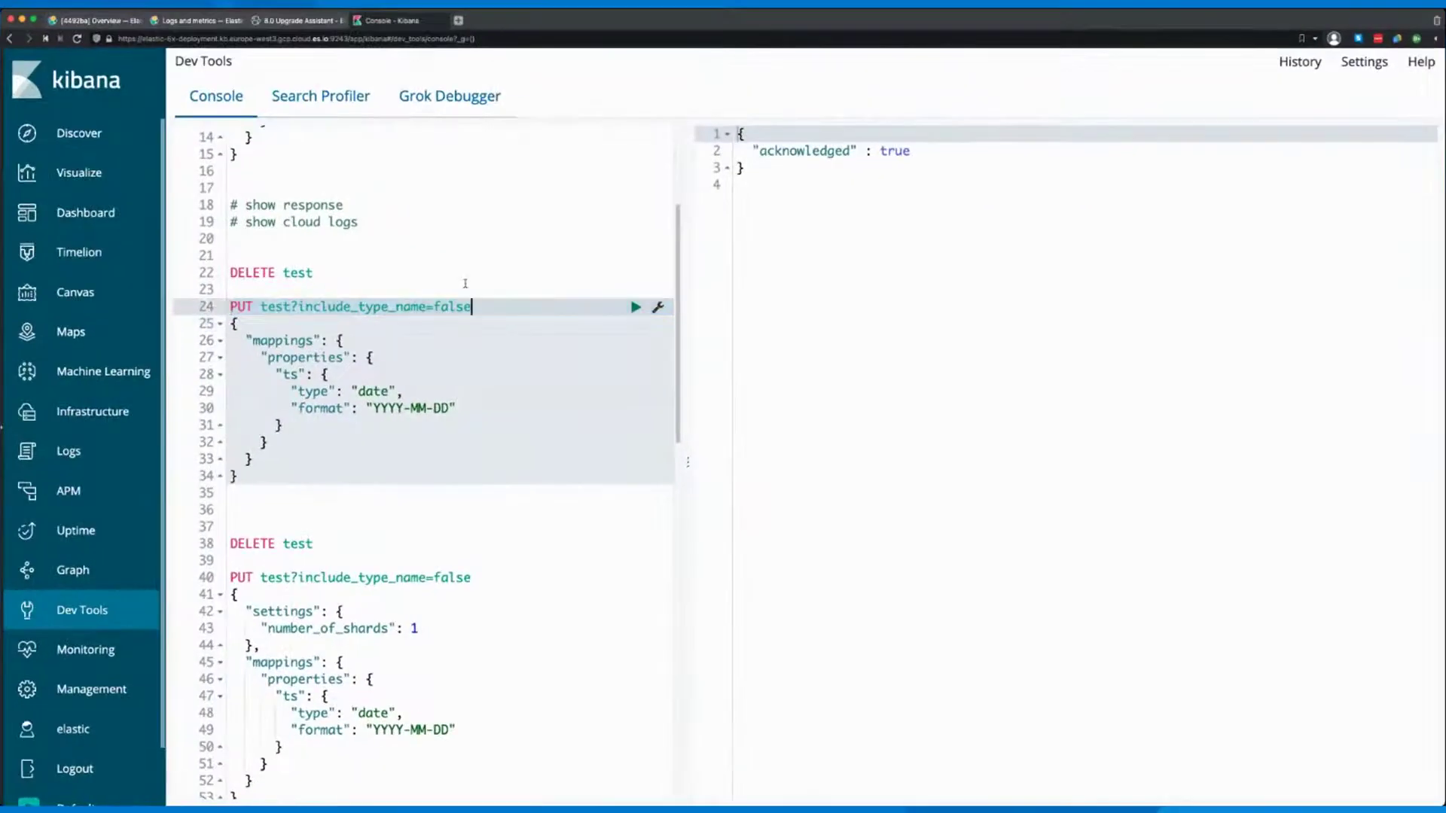
key(alt+shift+Left)
key(alt+shift+Left)
key(Down)
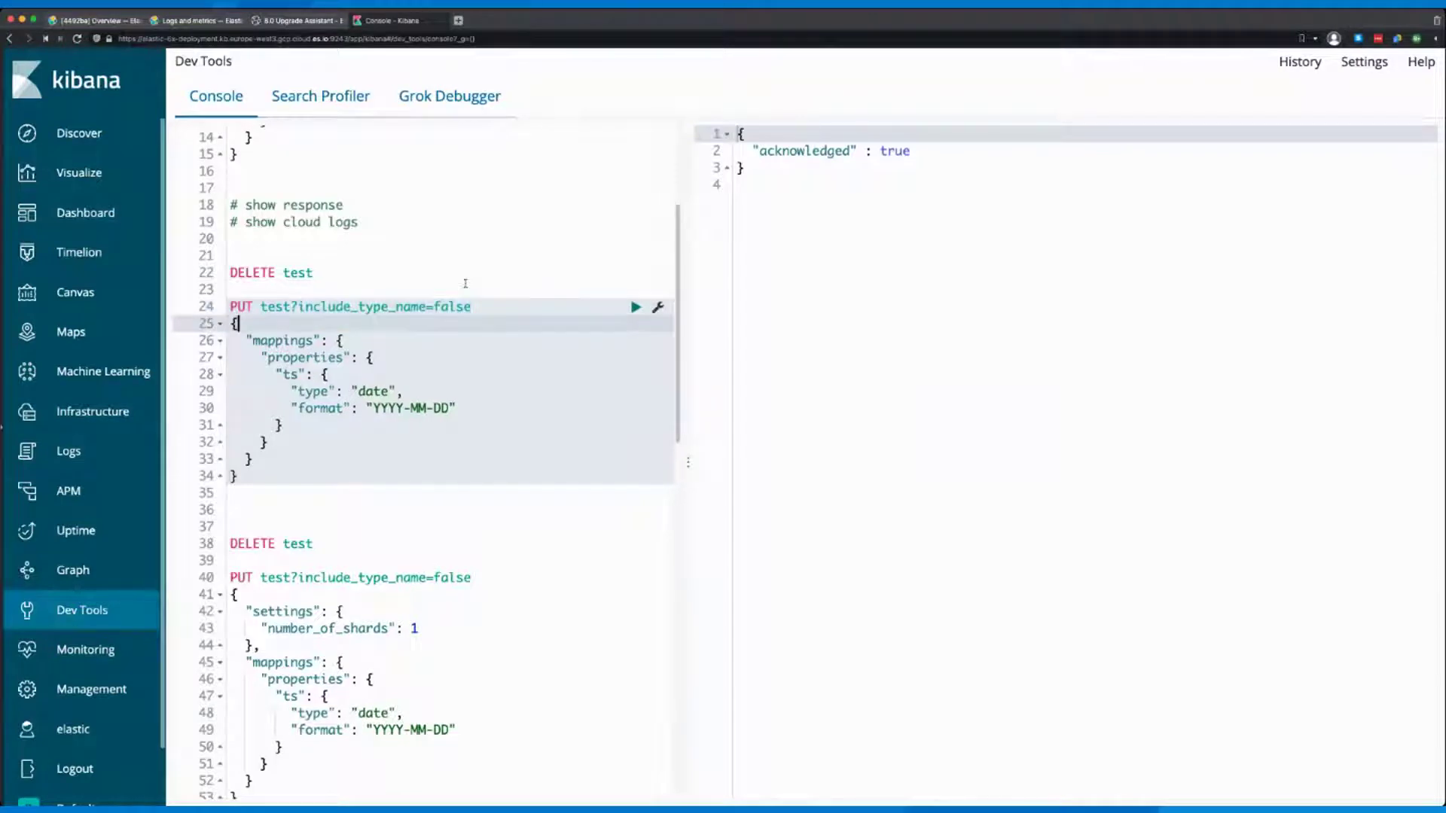
key(ctrl+Return)
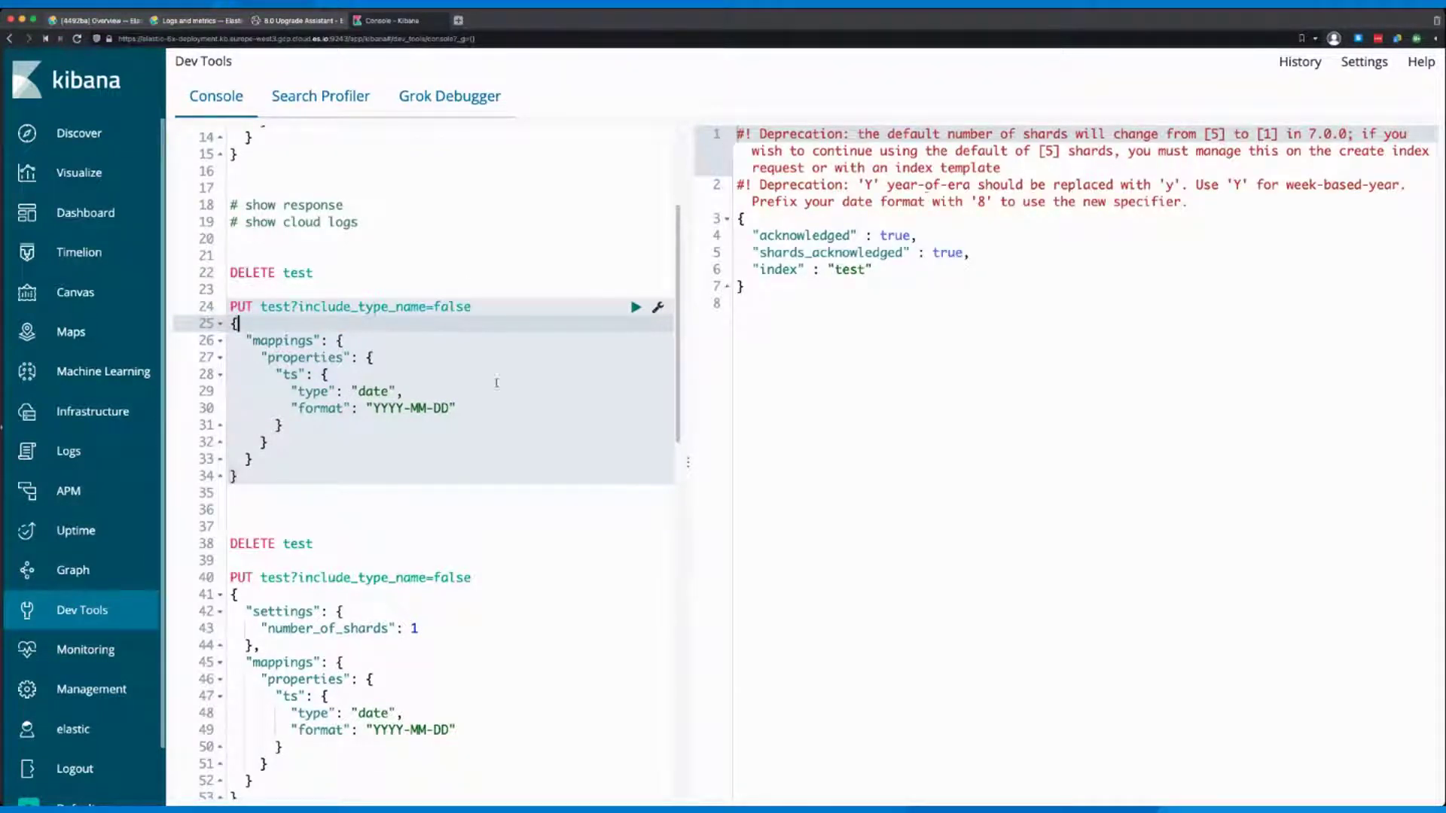
click(374, 306)
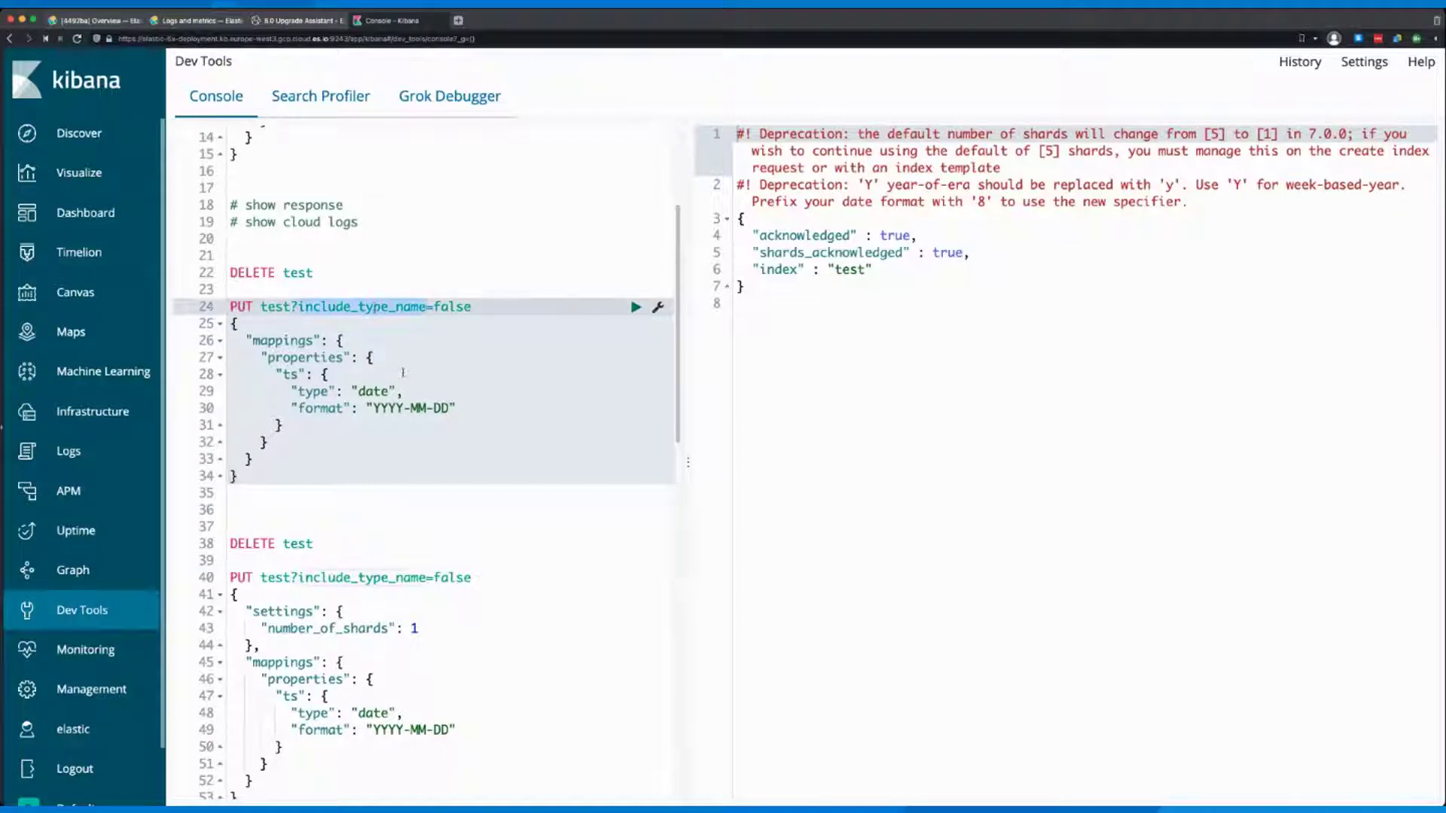
key(Down)
key(Down)
key(Down)
- Delete test and recreate it with number_of_shards set to 1
scroll(400, 374, down, 3)
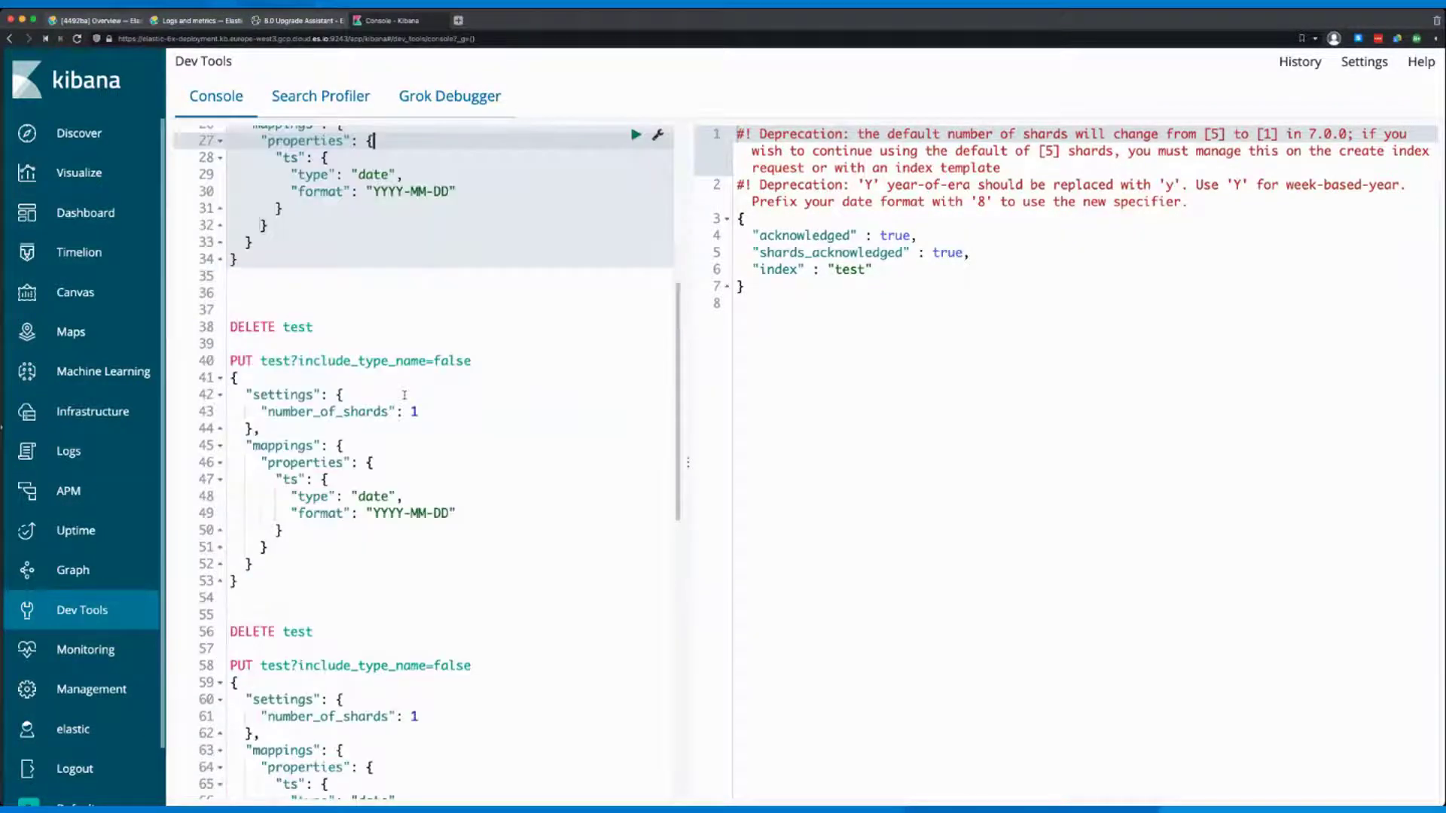
click(382, 328)
key(super+Return)
key(Down)
key(Down)
key(Down)
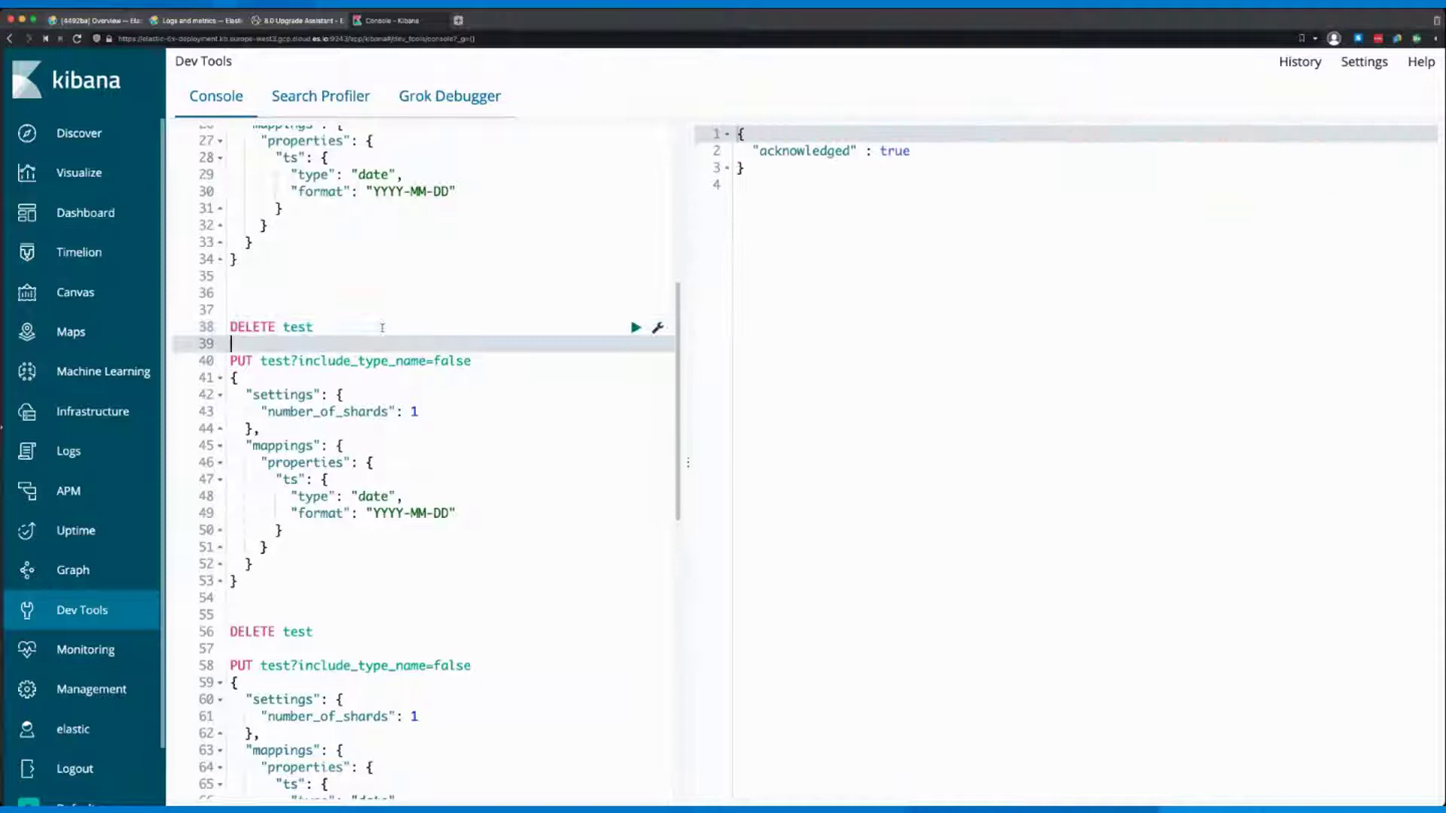
key(Down)
key(Down)
key(End)
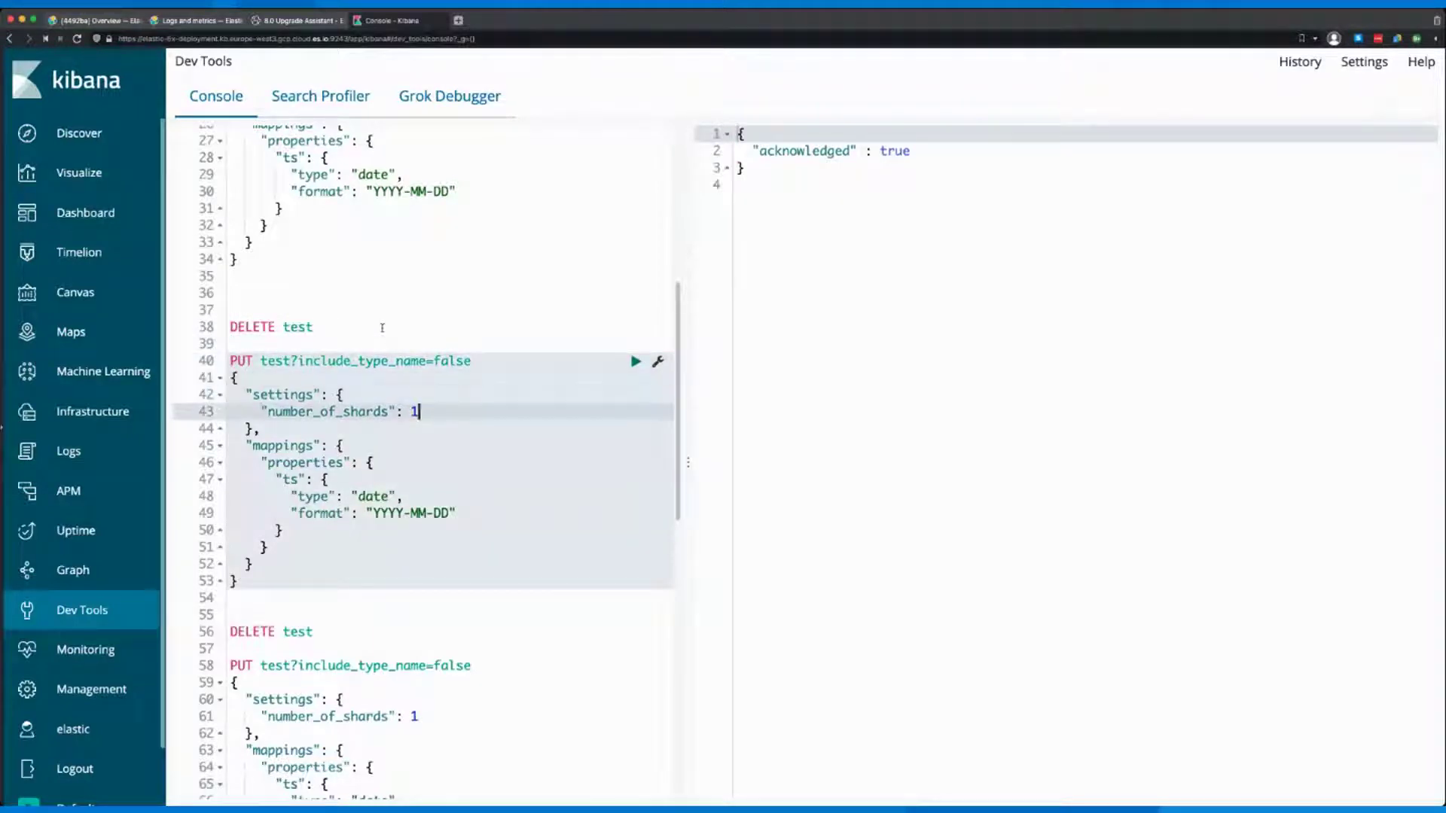
key(Home)
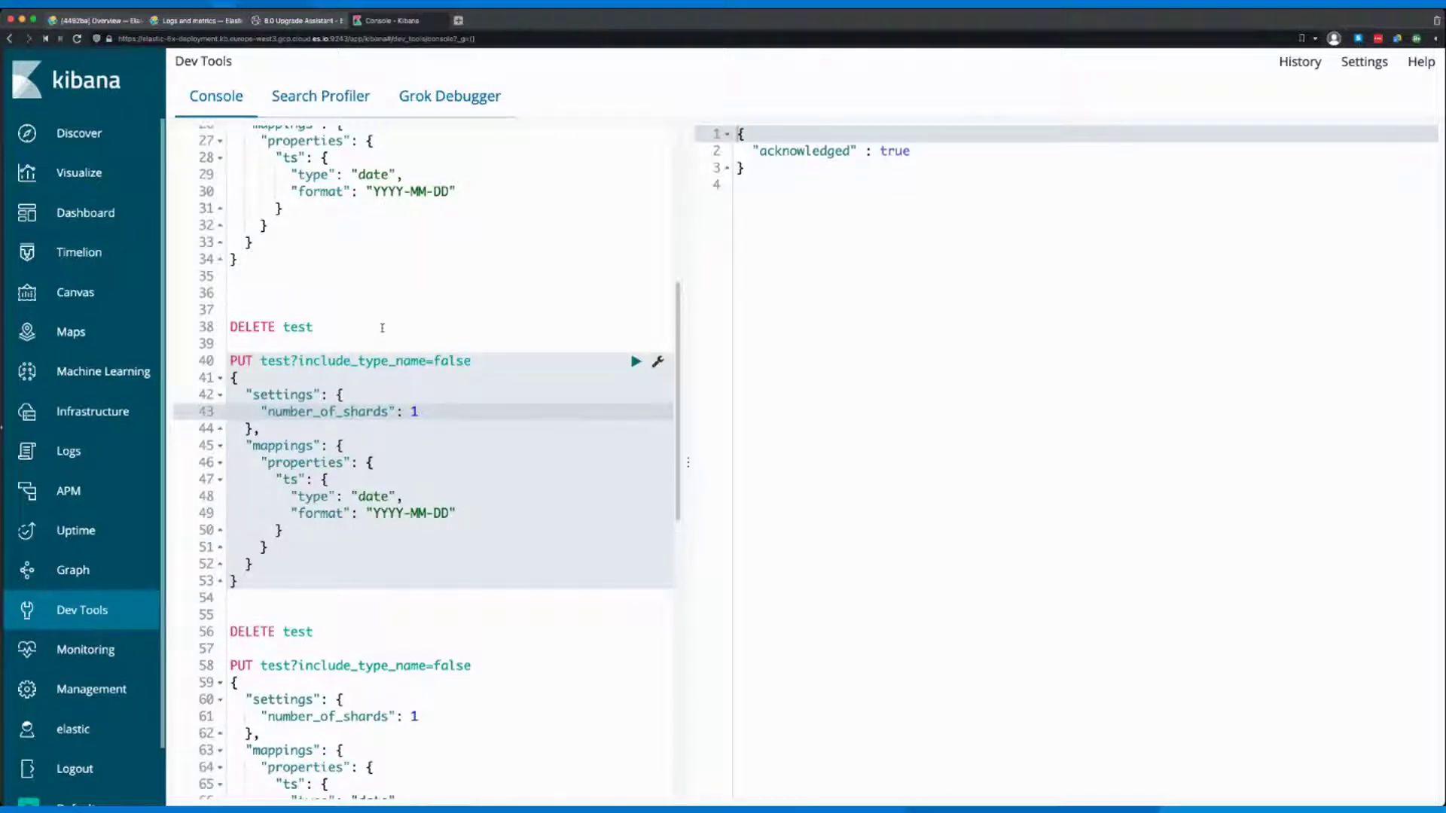
key(ctrl+Return)
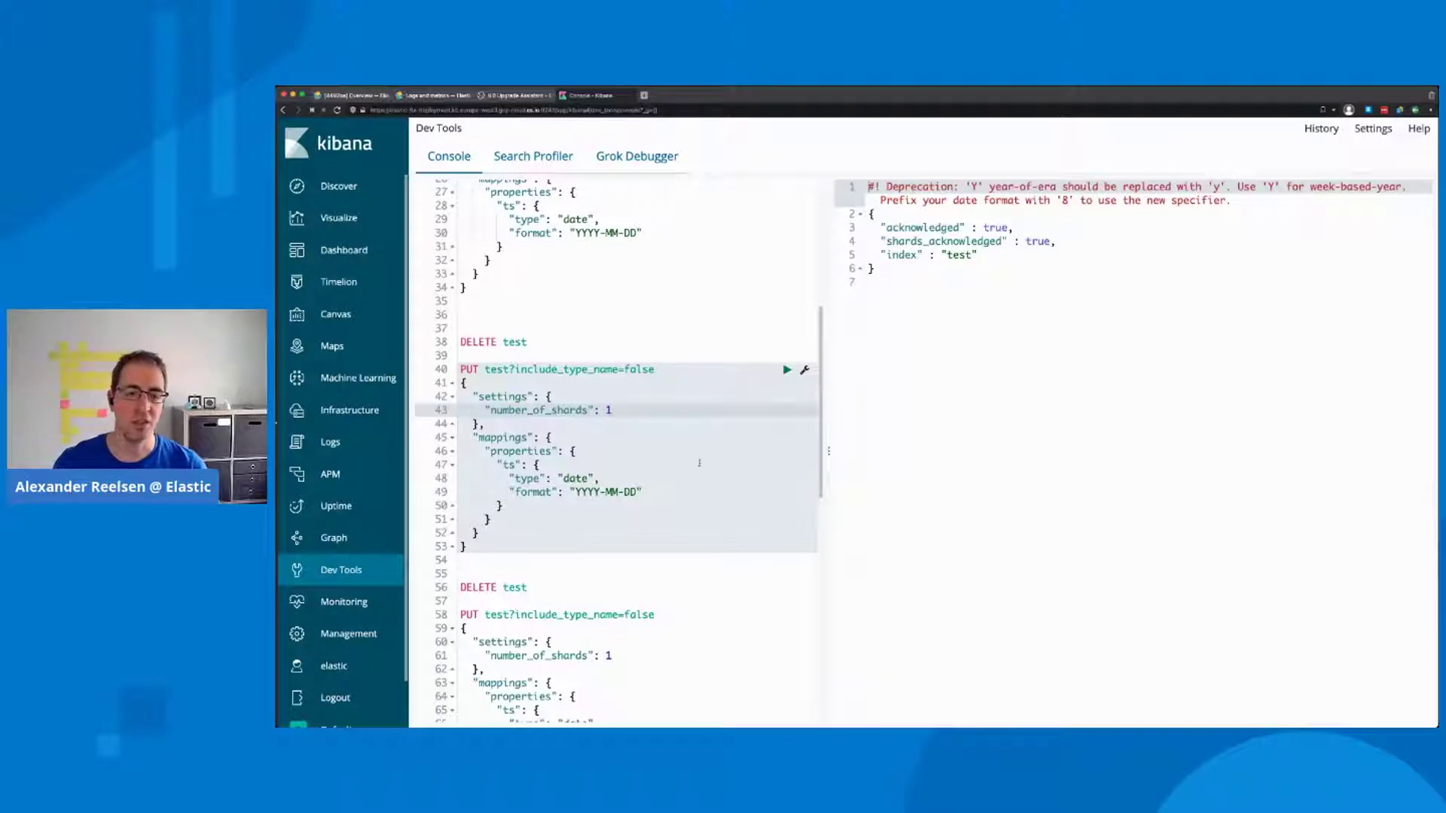
- Delete test again and recreate it using the 8uuuu-MM-DD date format, without warnings
scroll(699, 463, down, 5)
click(689, 427)
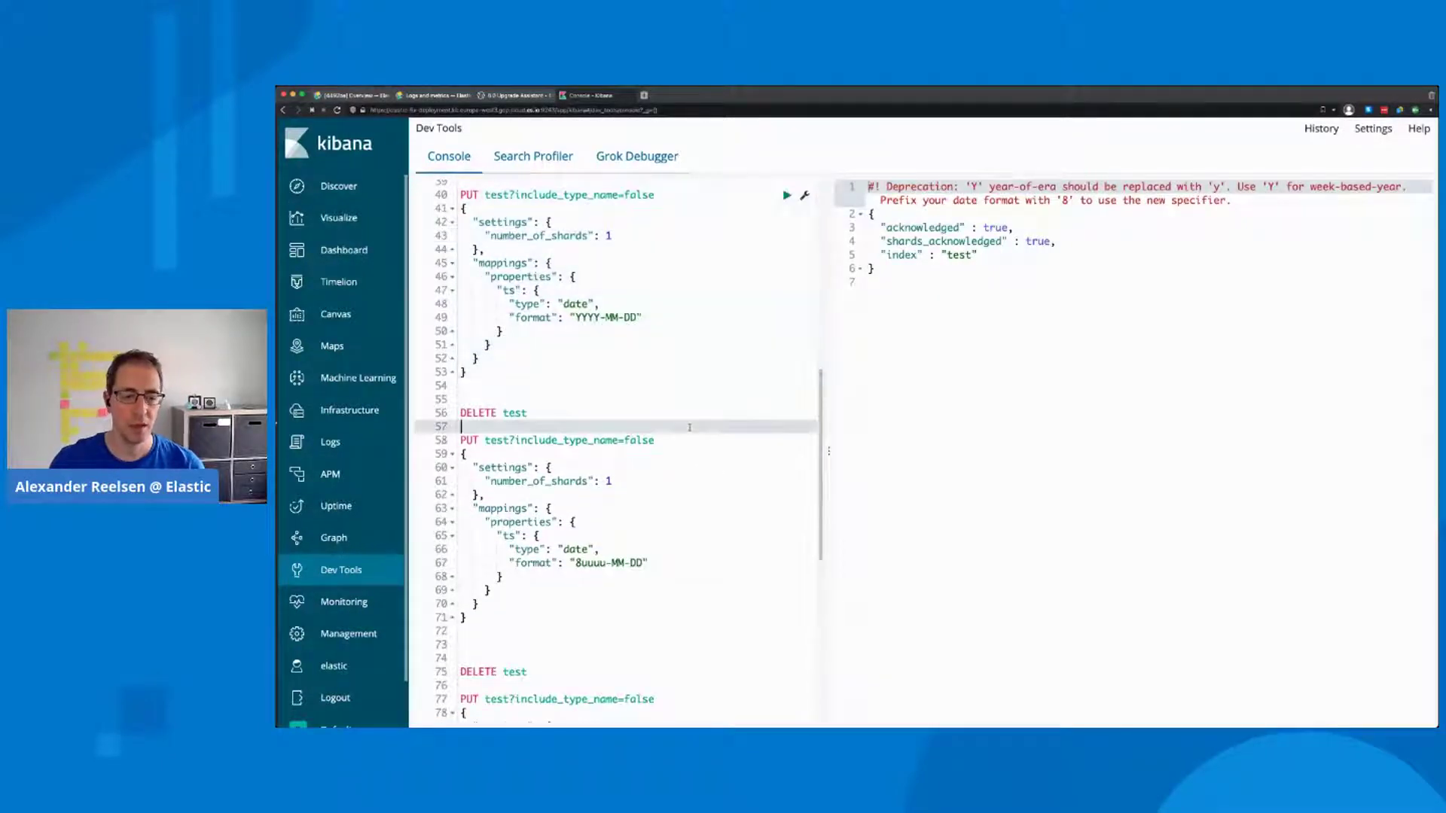
key(ctrl+Return)
key(Down)
key(Down)
key(Down)
key(Down)
key(Down)
key(Down)
key(Down)
key(Down)
key(Down)
key(Down)
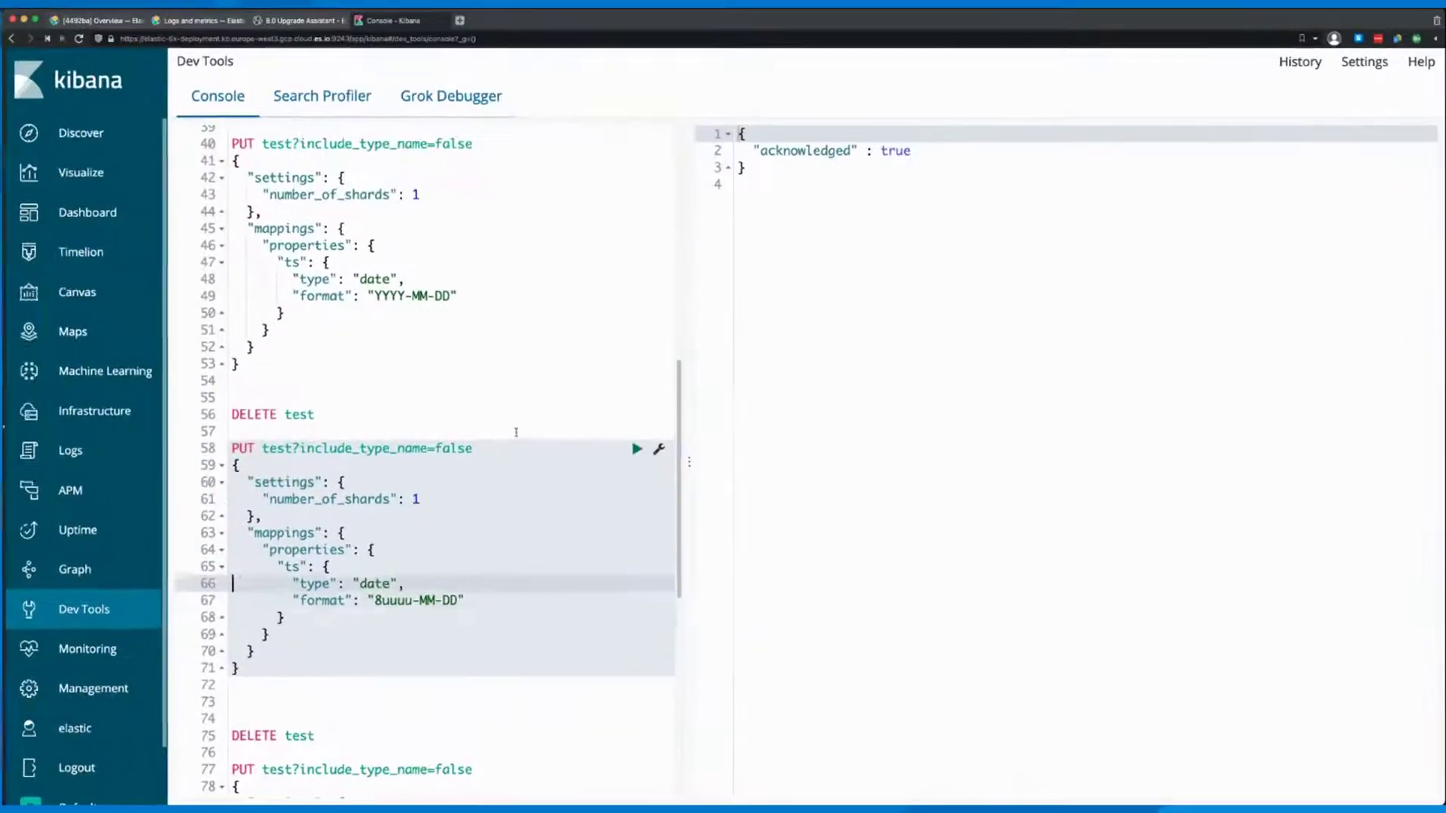
key(End)
key(Home)
key(Home)
key(shift+Down)
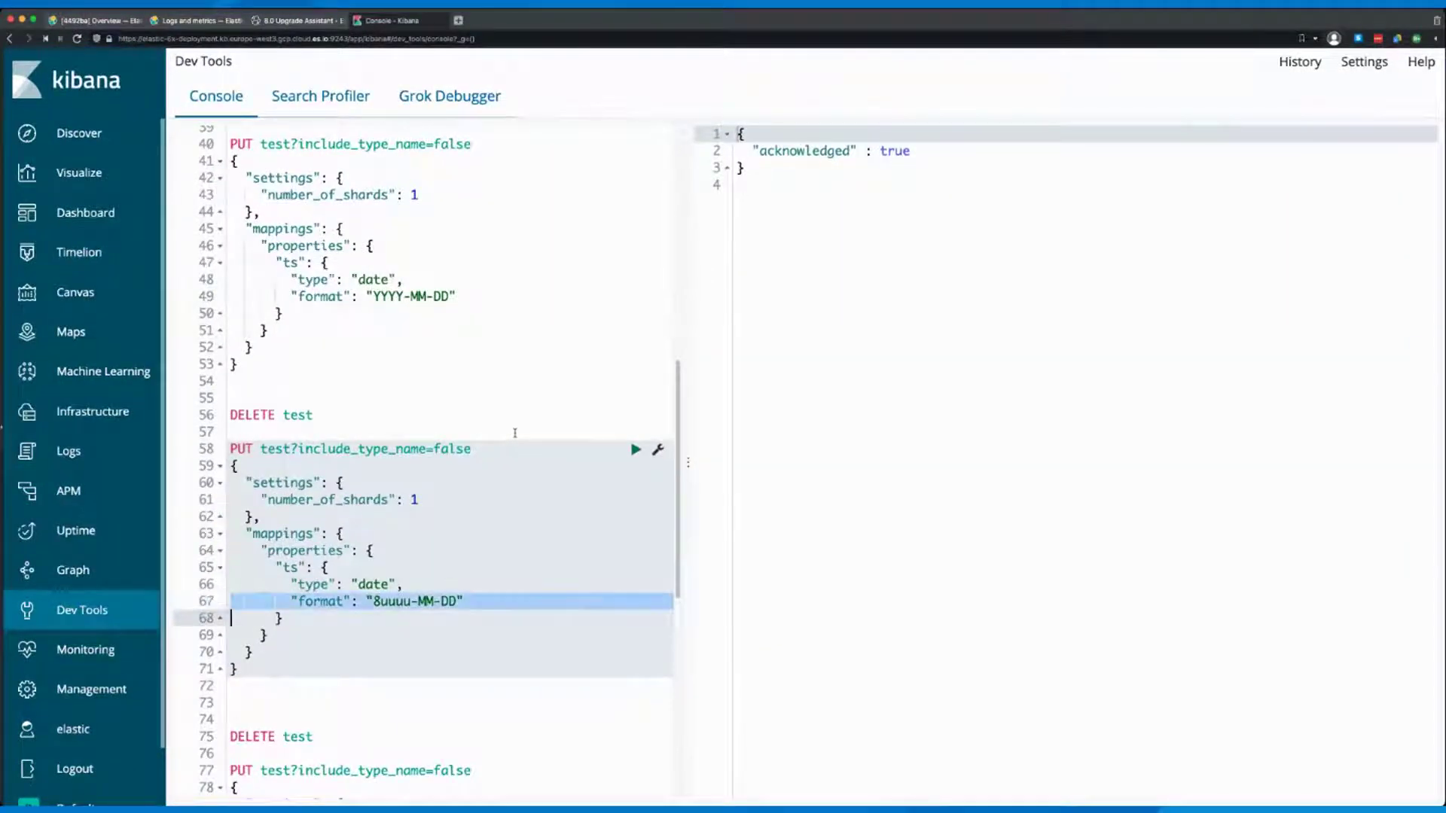
key(shift+Up)
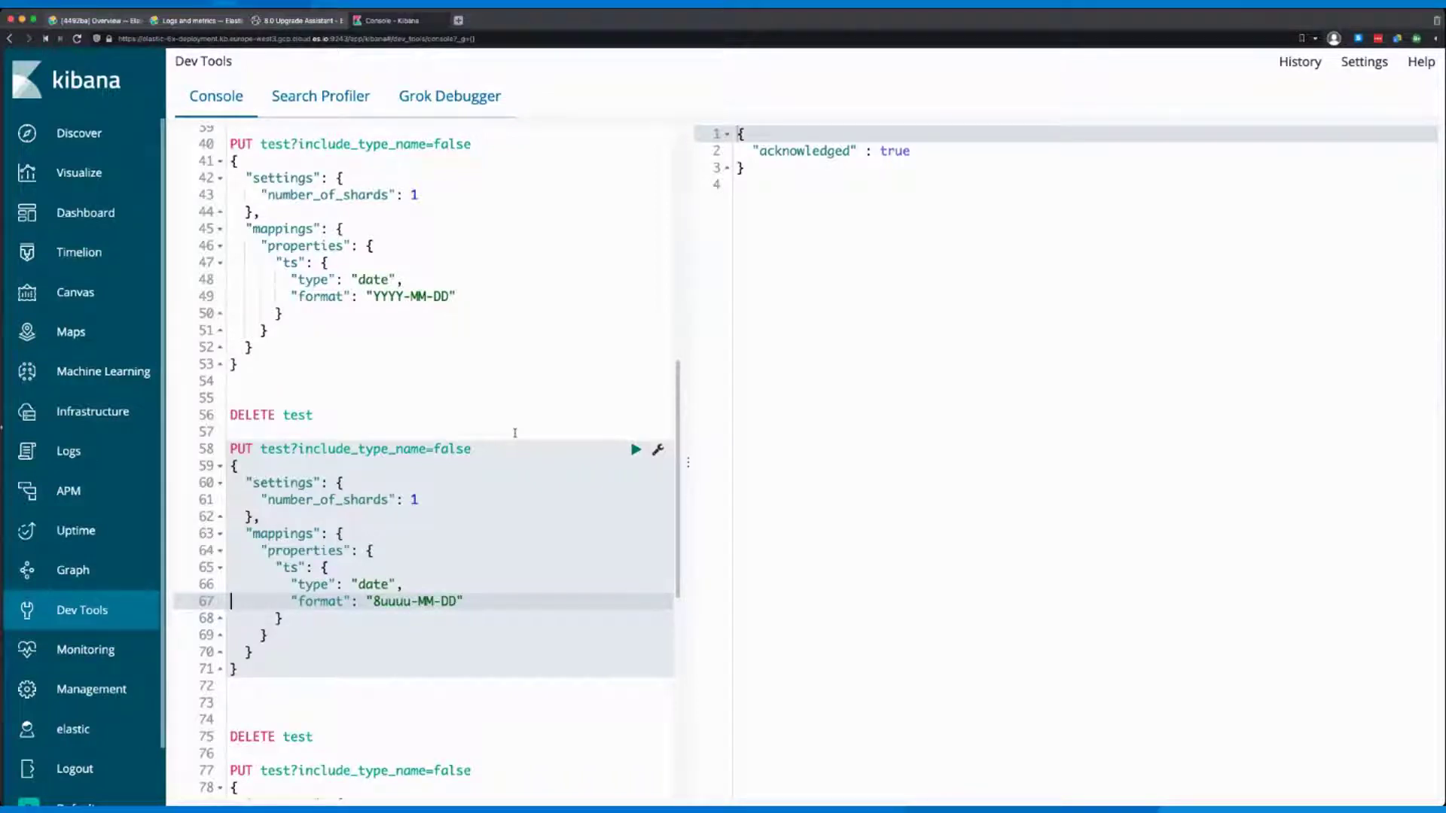
key(Up)
key(Up)
key(Up)
key(Up)
key(Up)
key(Up)
key(Up)
key(Up)
key(Up)
key(ctrl+Return)
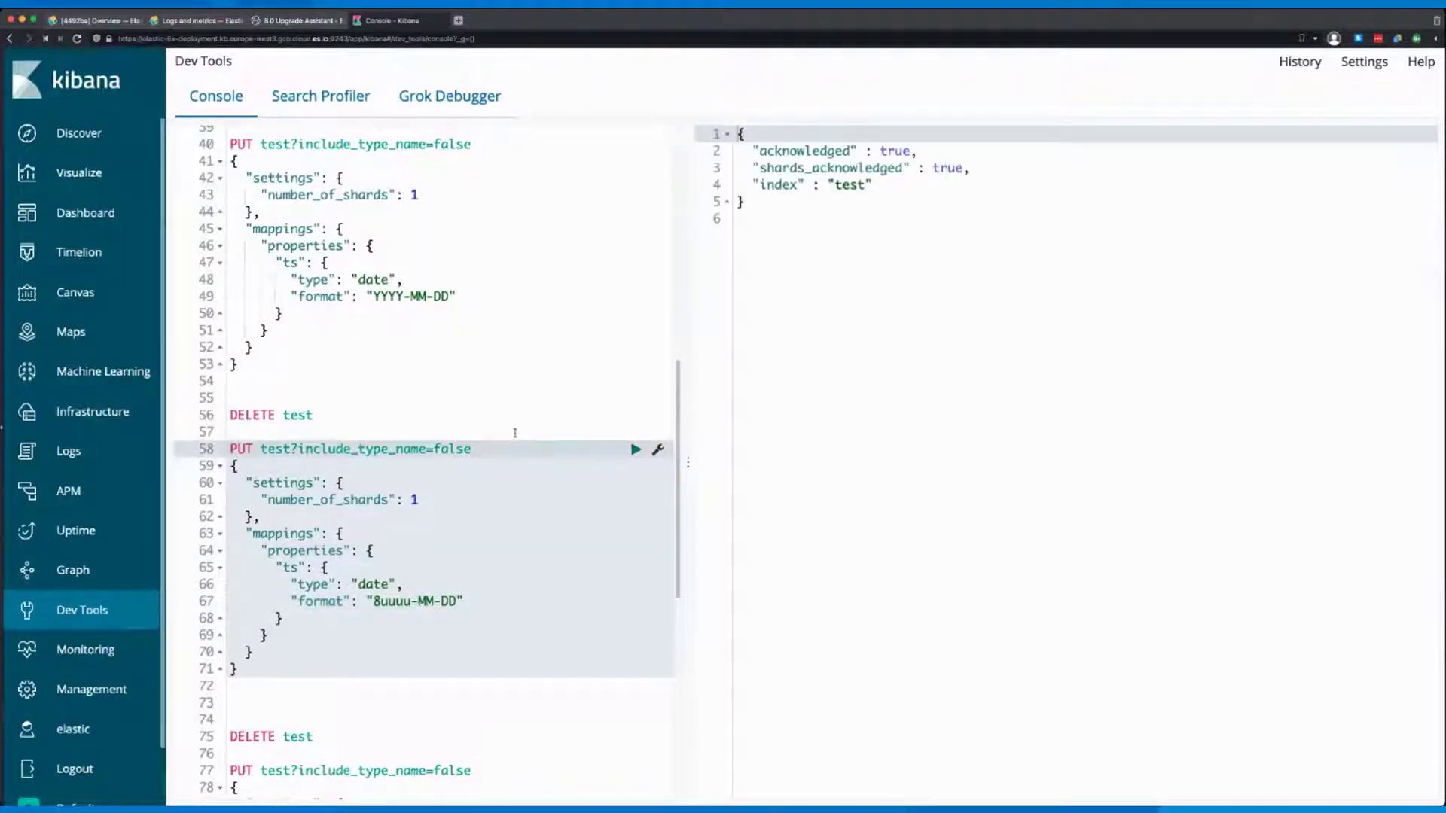
- Highlight the 8uuuu-MM-DD format value in the request body
click(373, 601)
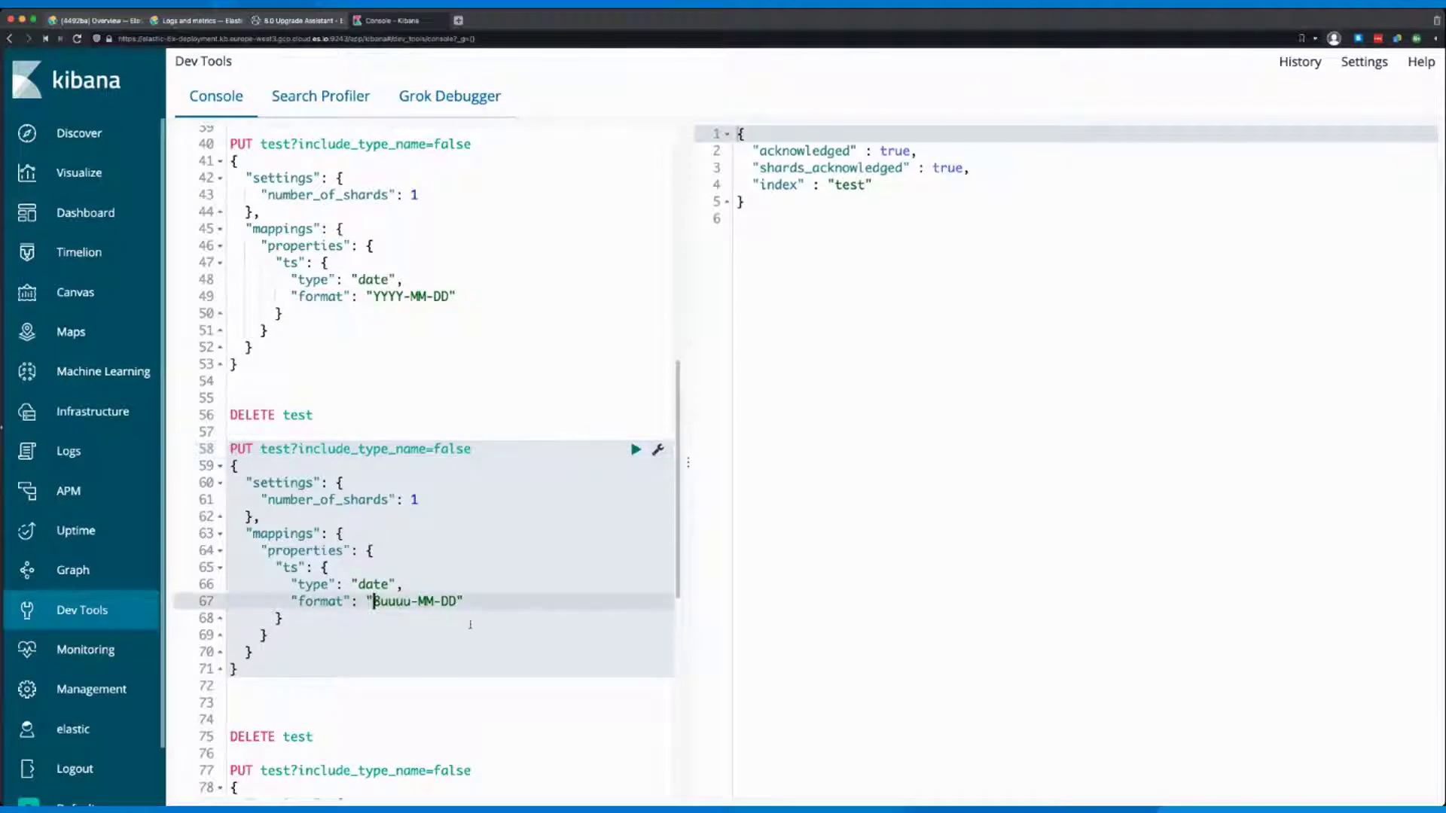
key(shift+Right)
key(shift+Right)
key(shift+Right)
key(shift+Right)
key(shift+Right)
key(shift+Right)
key(shift+Right)
key(shift+Right)
key(shift+Right)
key(shift+Right)
key(shift+Right)
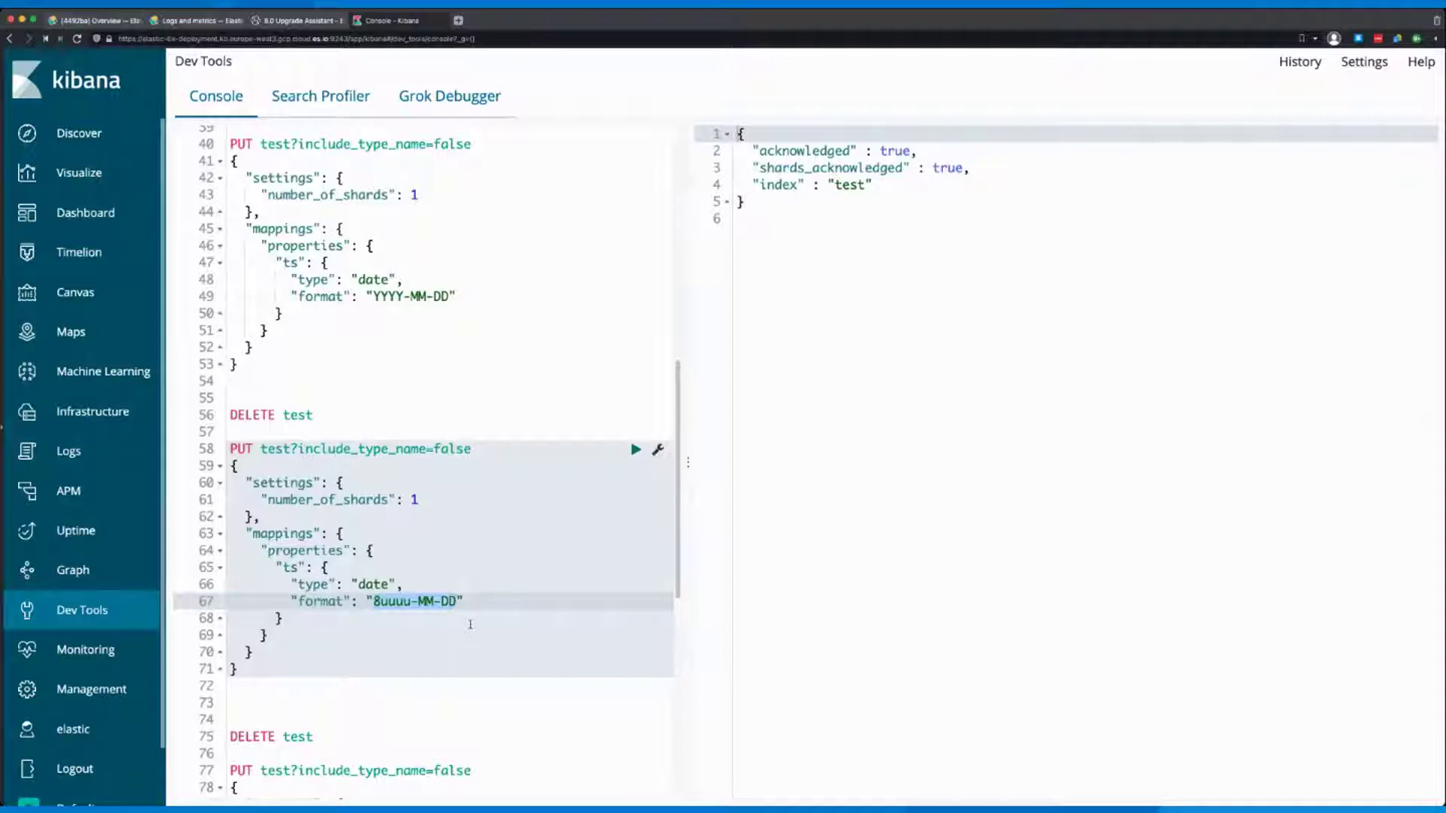
click(441, 541)
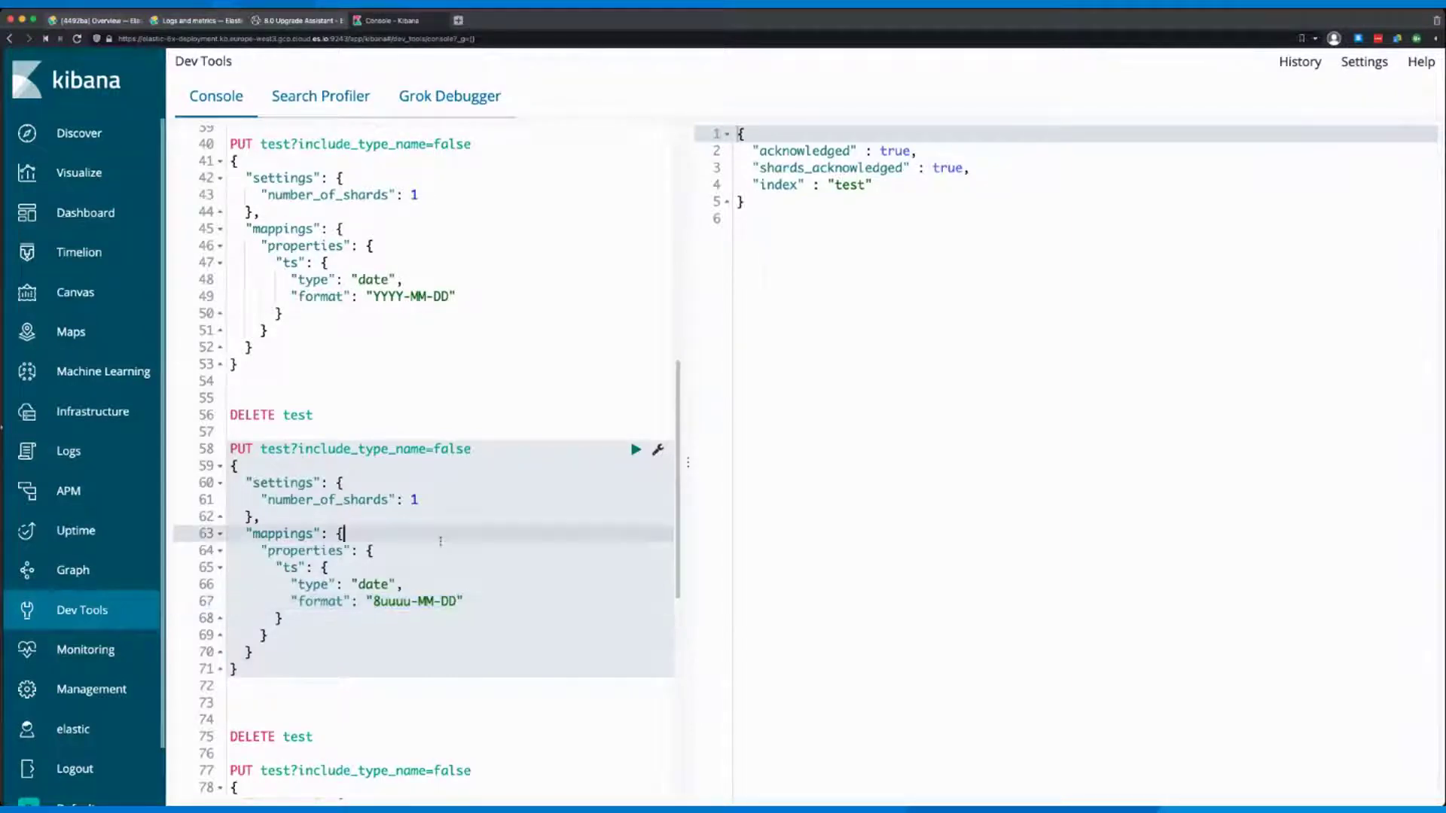
- Delete test and recreate it with only the YYYY-MM-DD mapping and no shard count
scroll(440, 541, down, 5)
click(427, 532)
key(Up)
key(ctrl+Return)
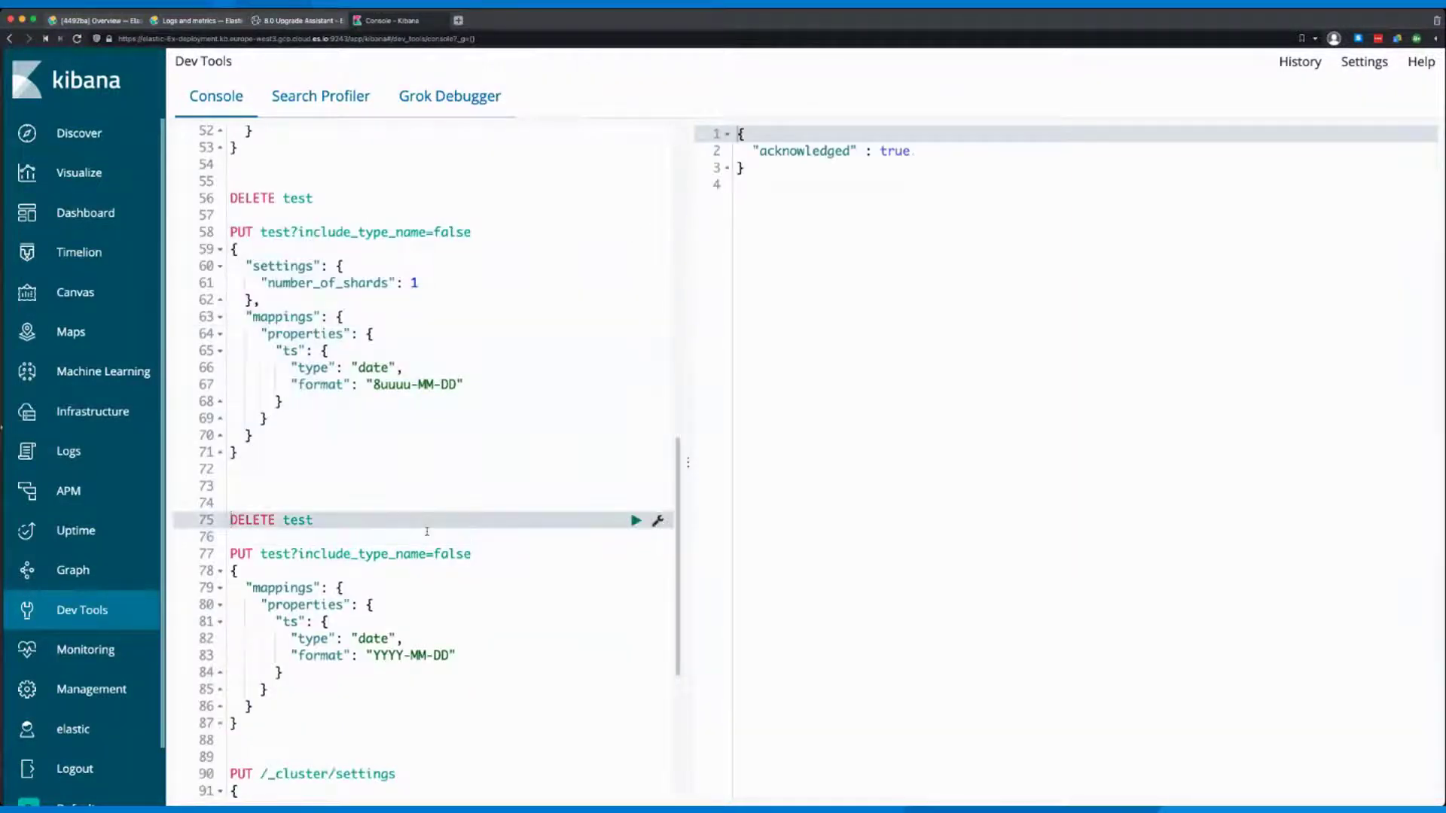
key(Down)
key(Down)
key(ctrl+Return)
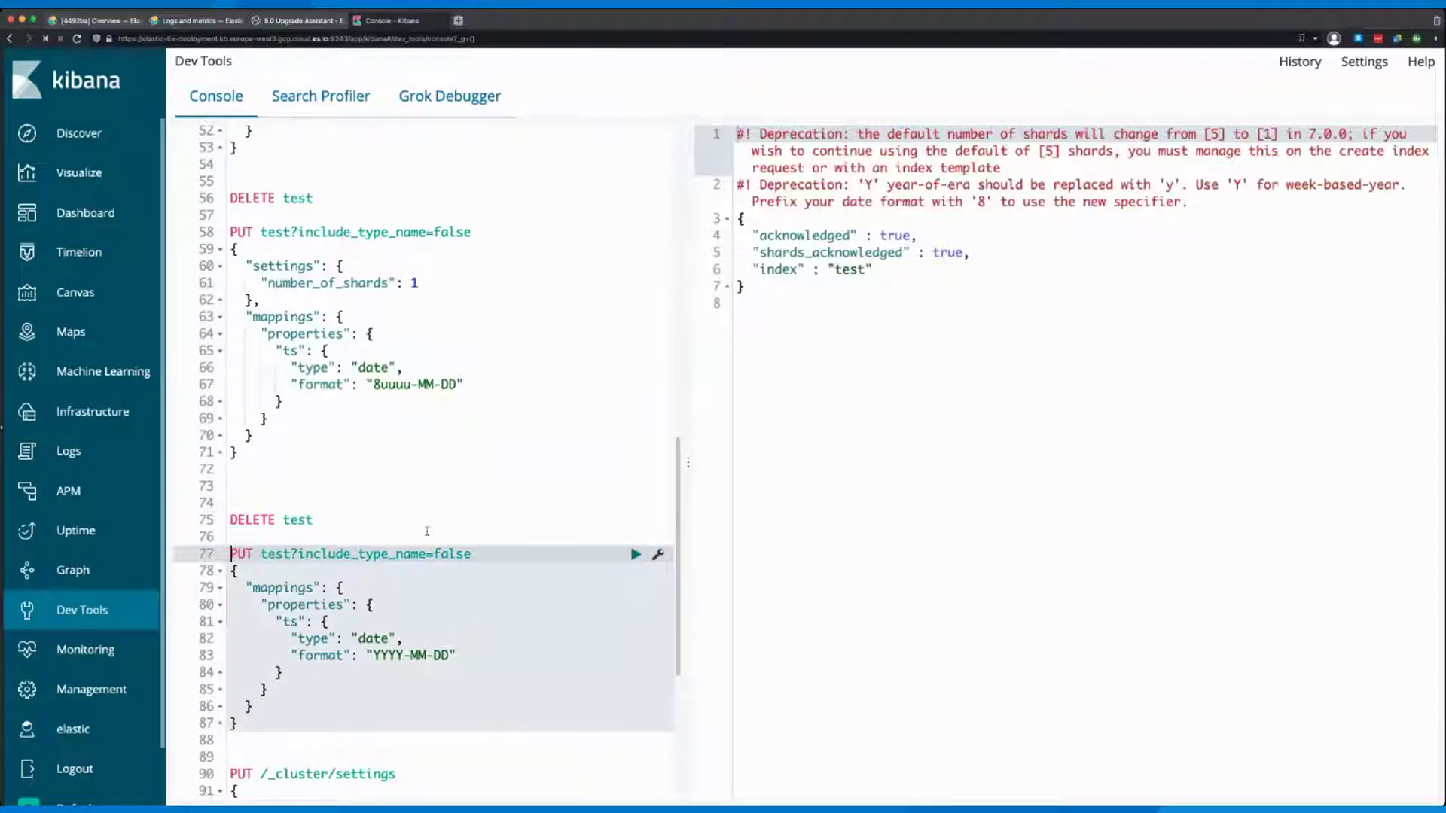
scroll(432, 595, down, 8)
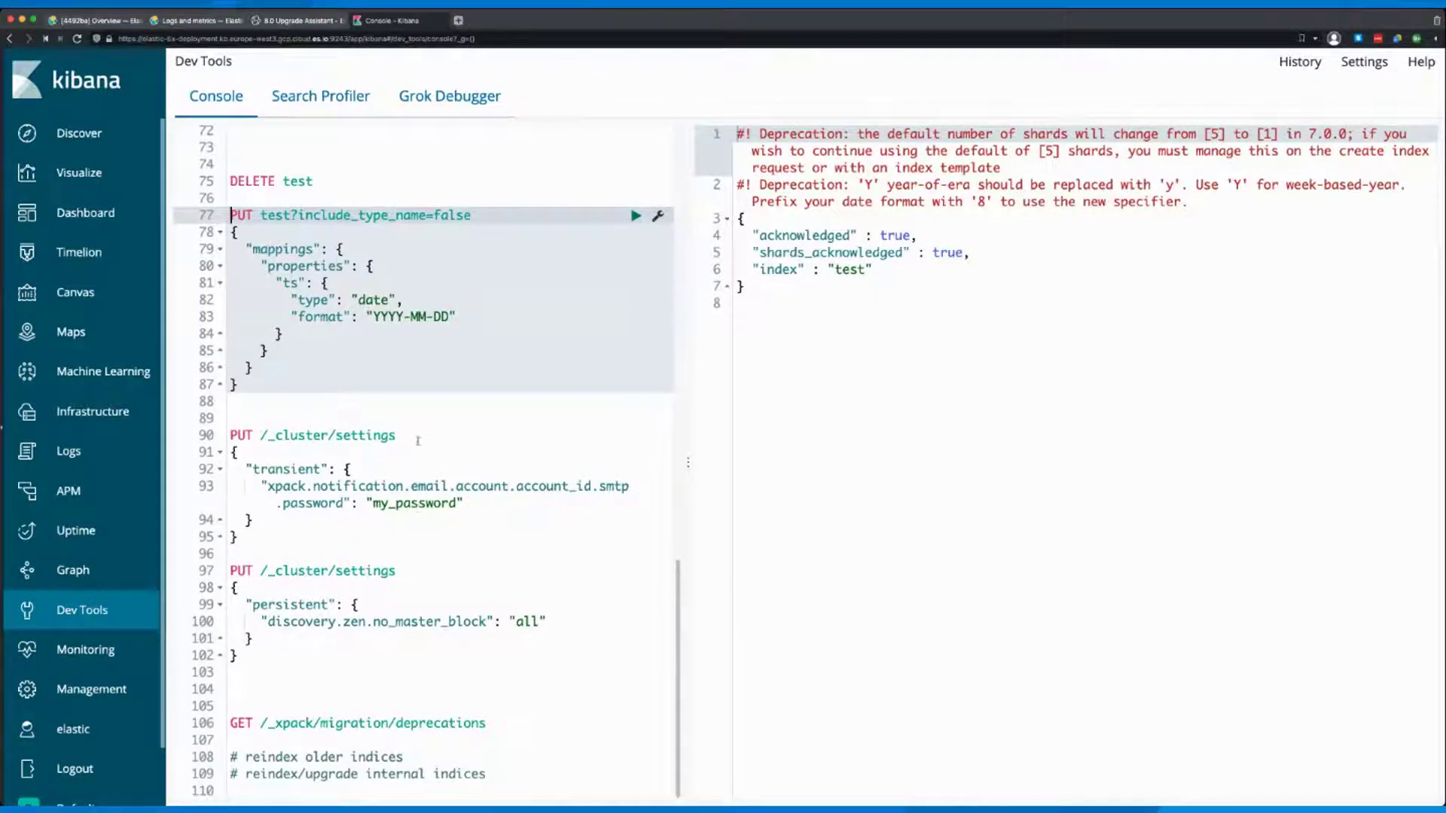
click(419, 441)
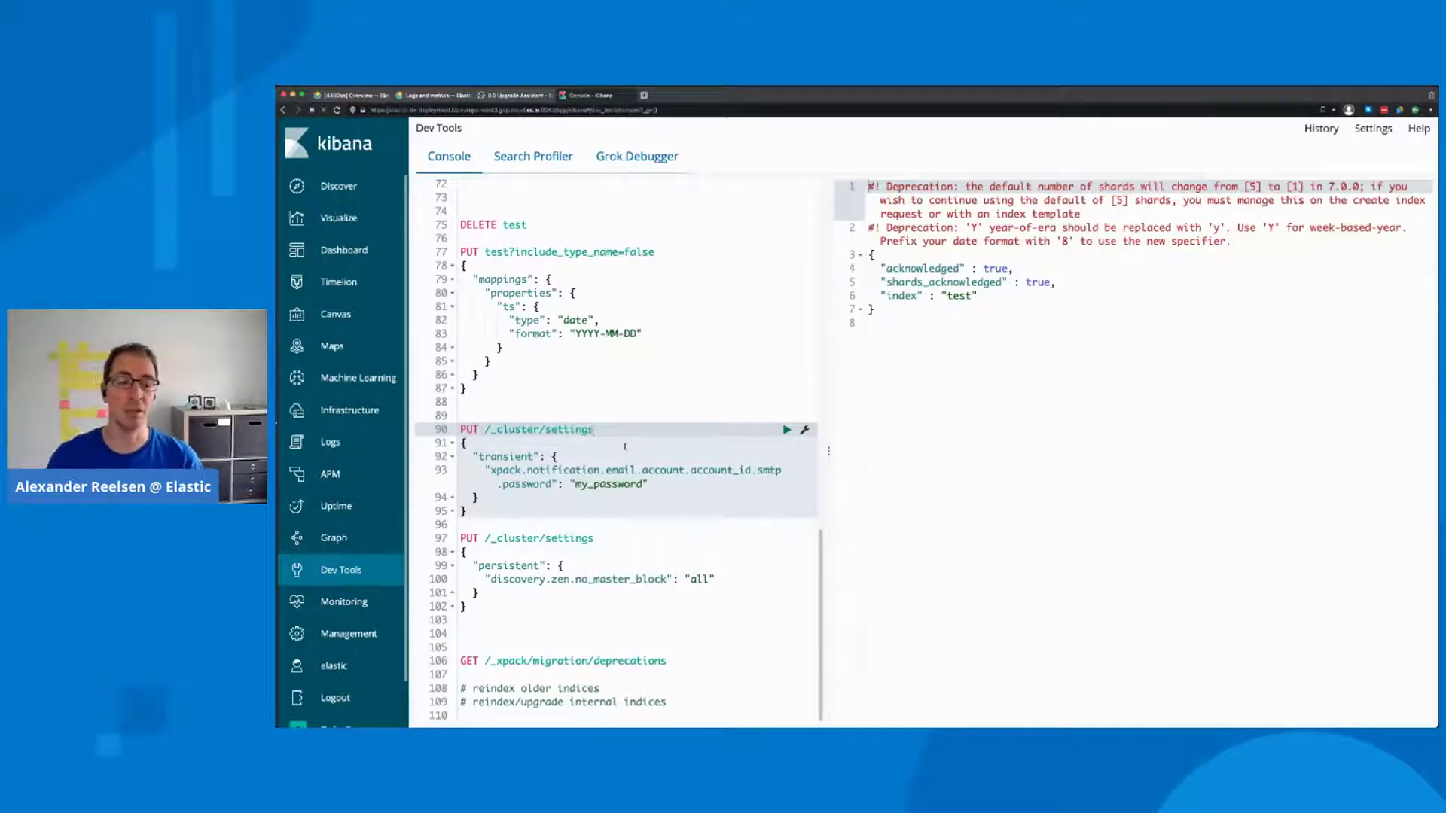
- Apply the transient smtp password cluster setting and highlight its deprecation warning
key(Down)
key(Down)
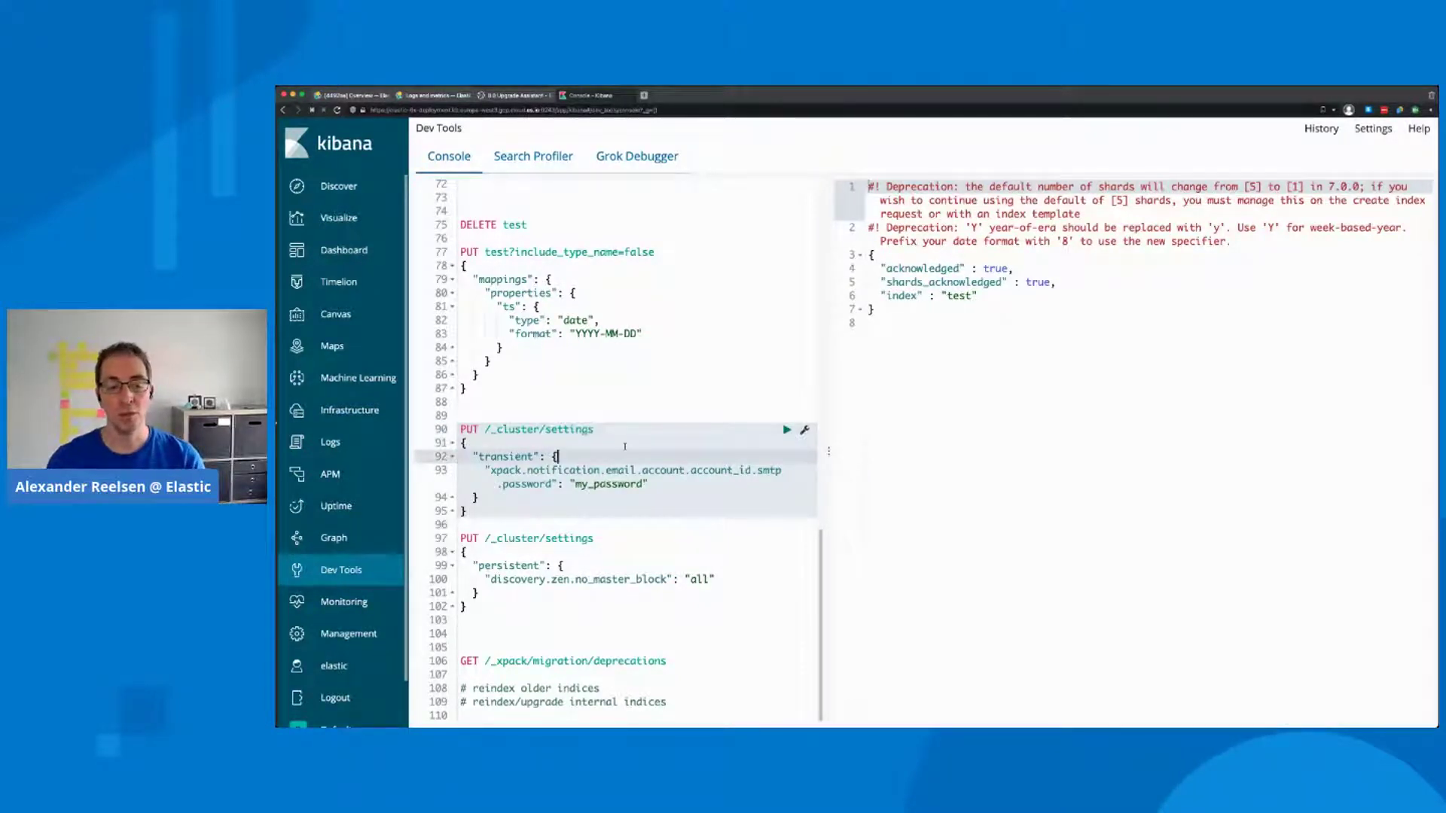
key(ctrl+Return)
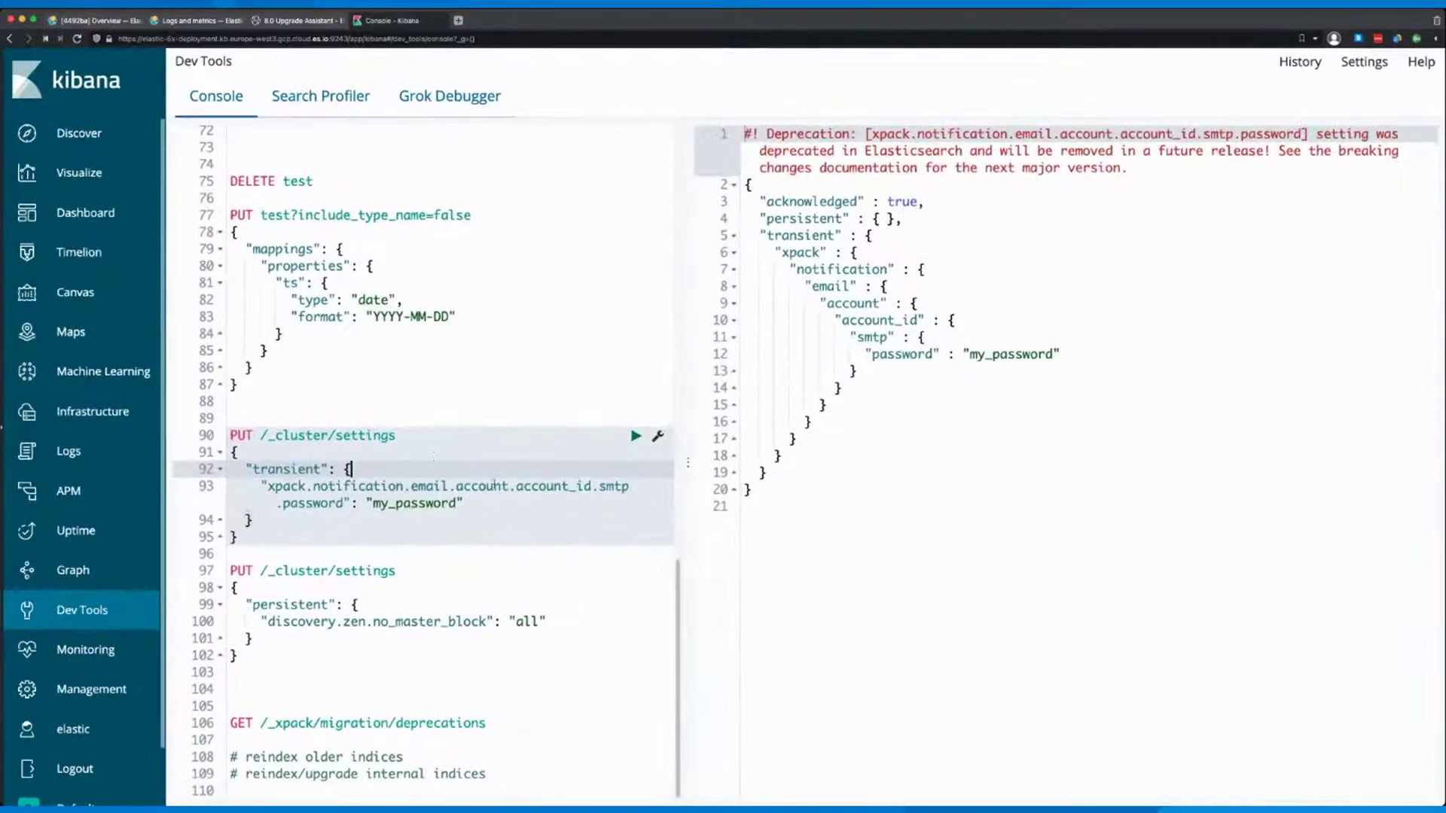
drag(269, 486, 336, 503)
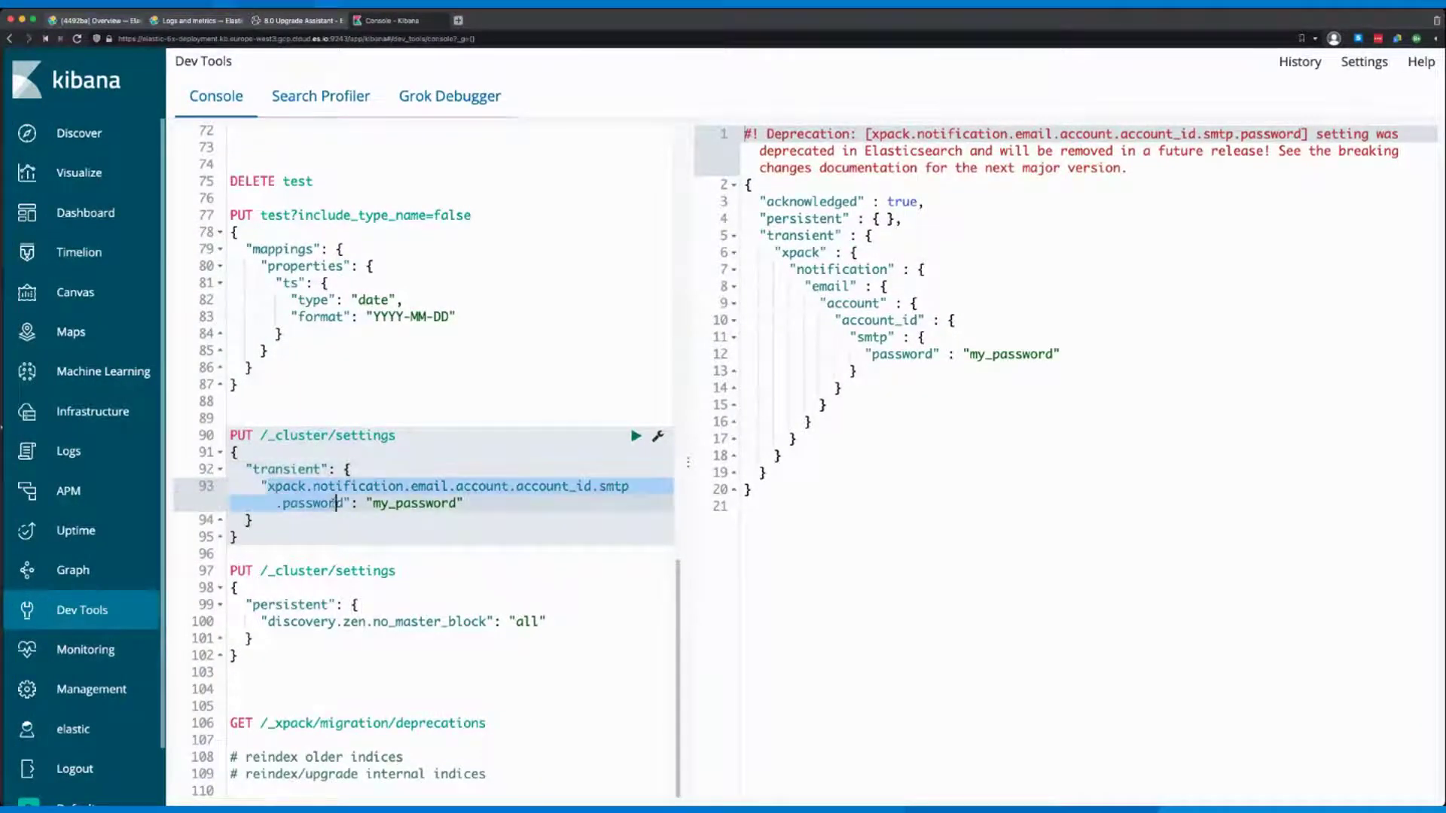
click(336, 503)
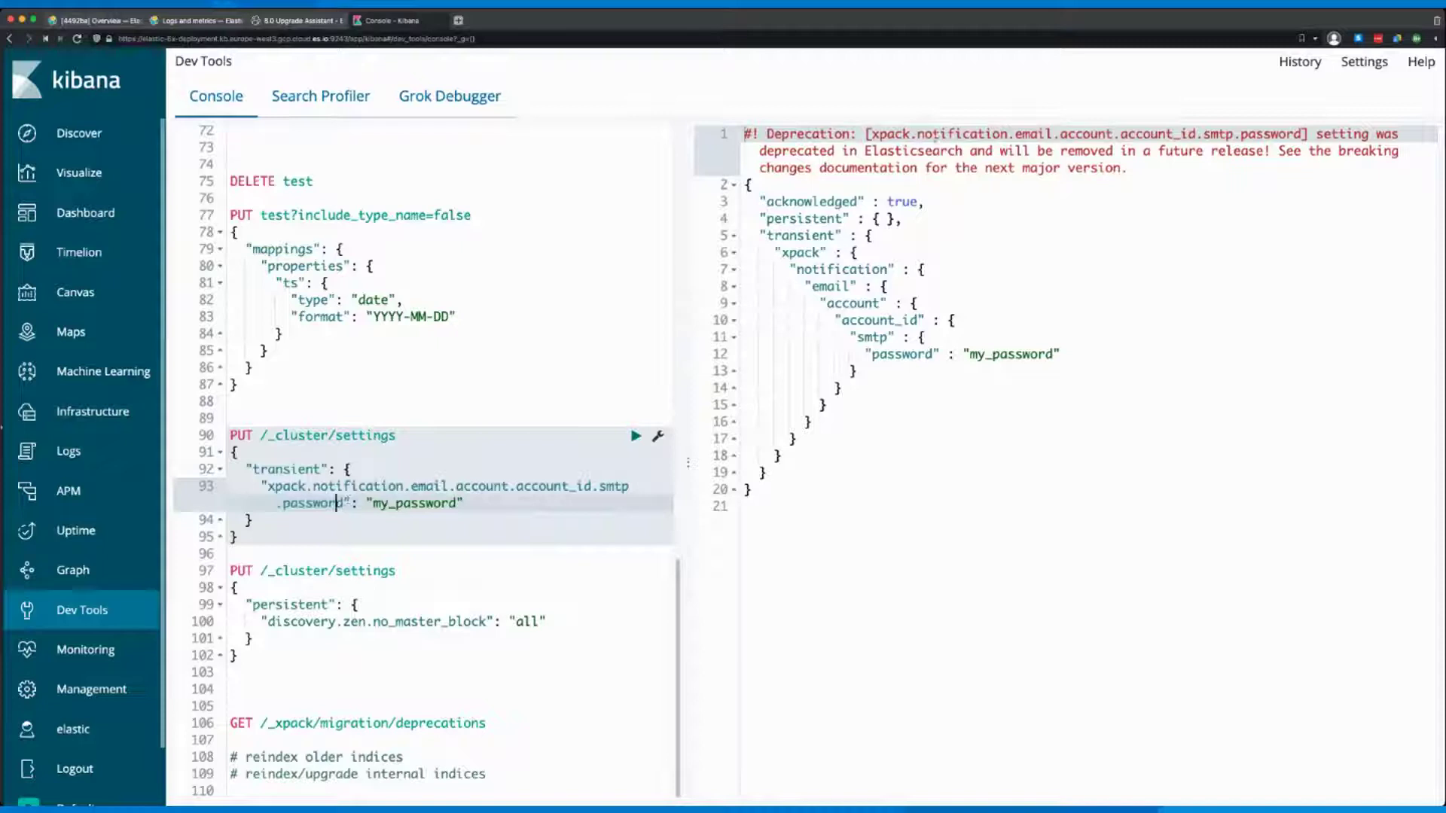
drag(876, 136, 1226, 150)
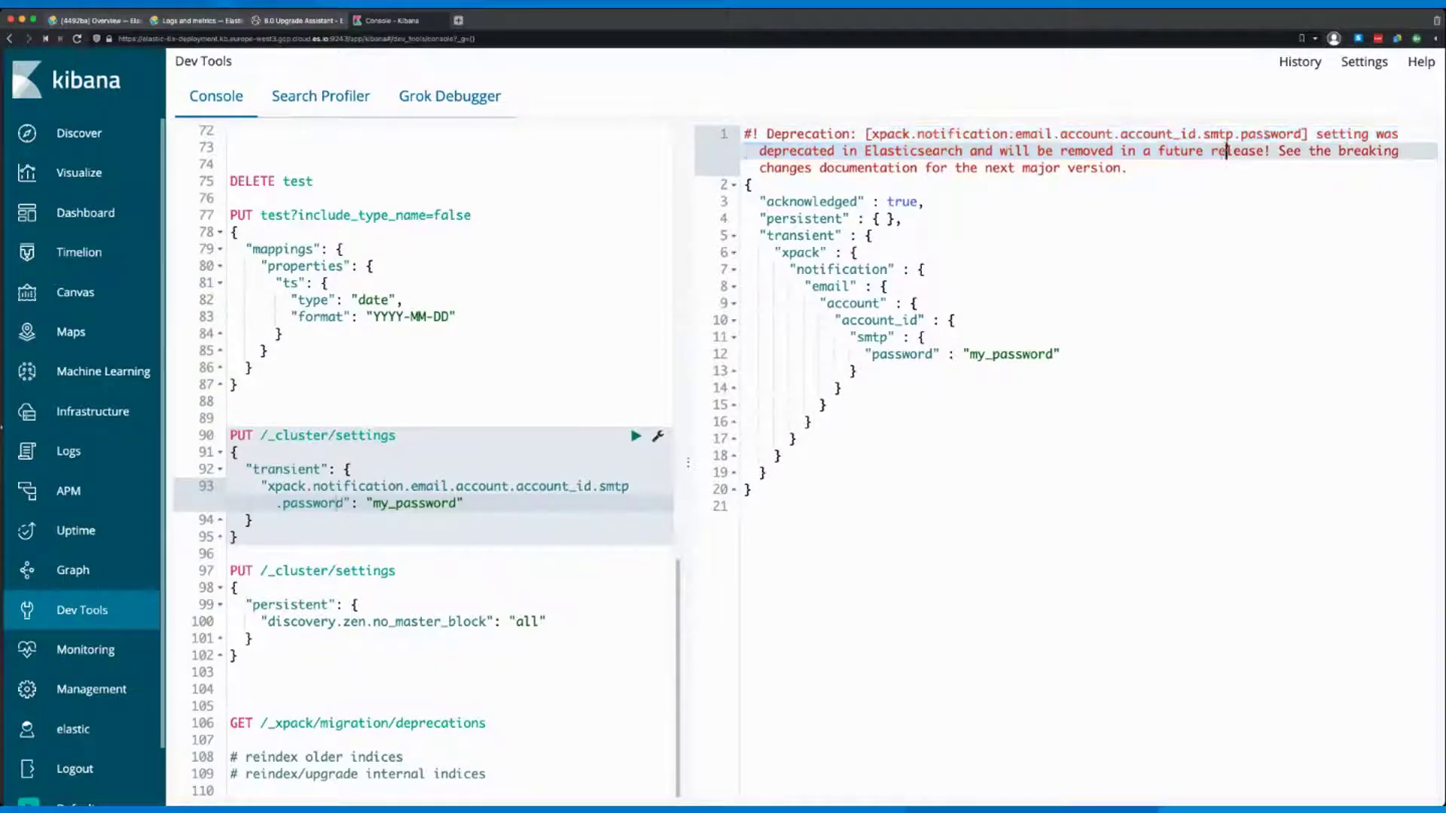
double_click(1266, 136)
click(1258, 160)
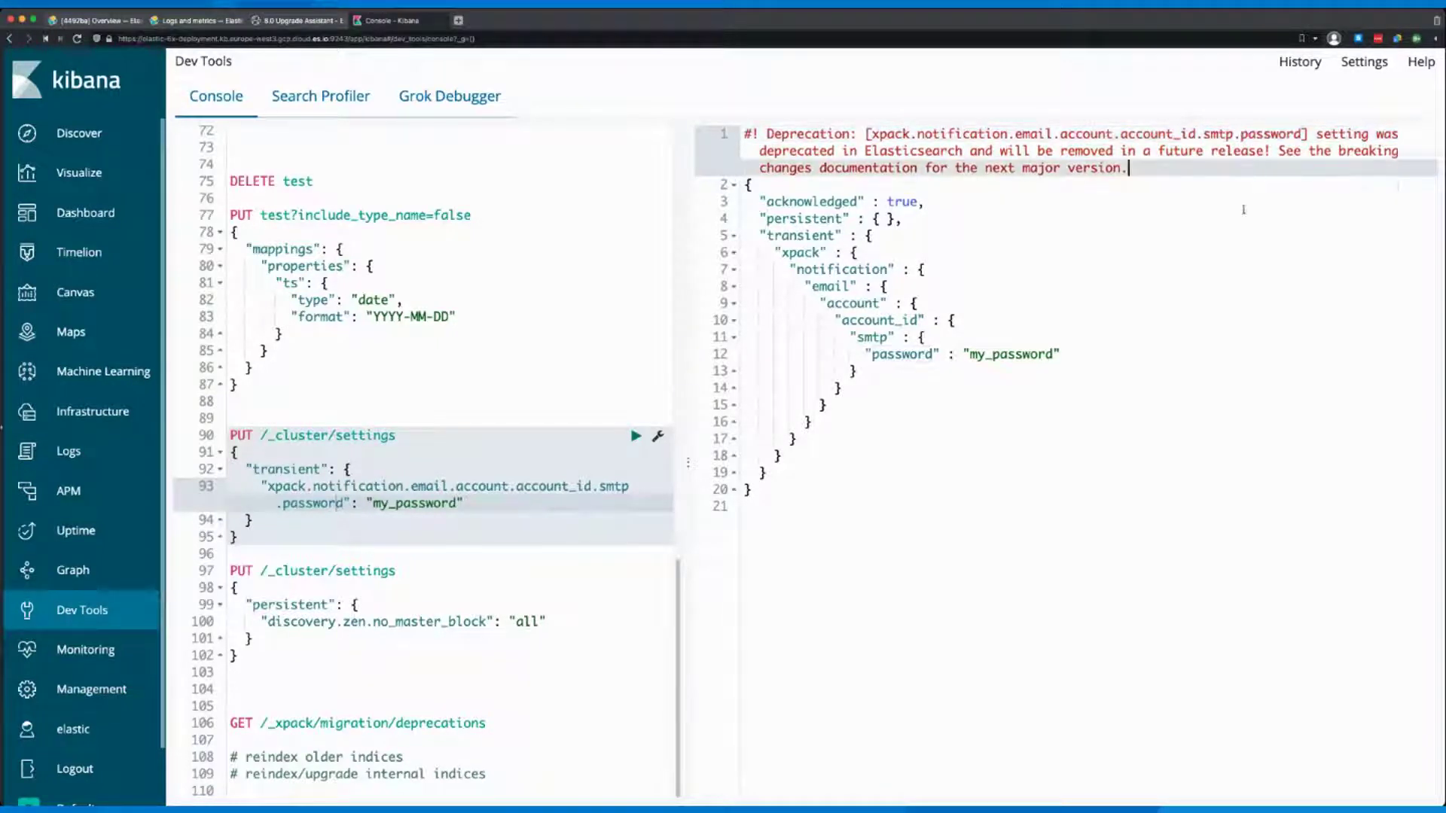
- Run the persistent cluster settings request setting discovery.zen.no_master_block to all
click(427, 604)
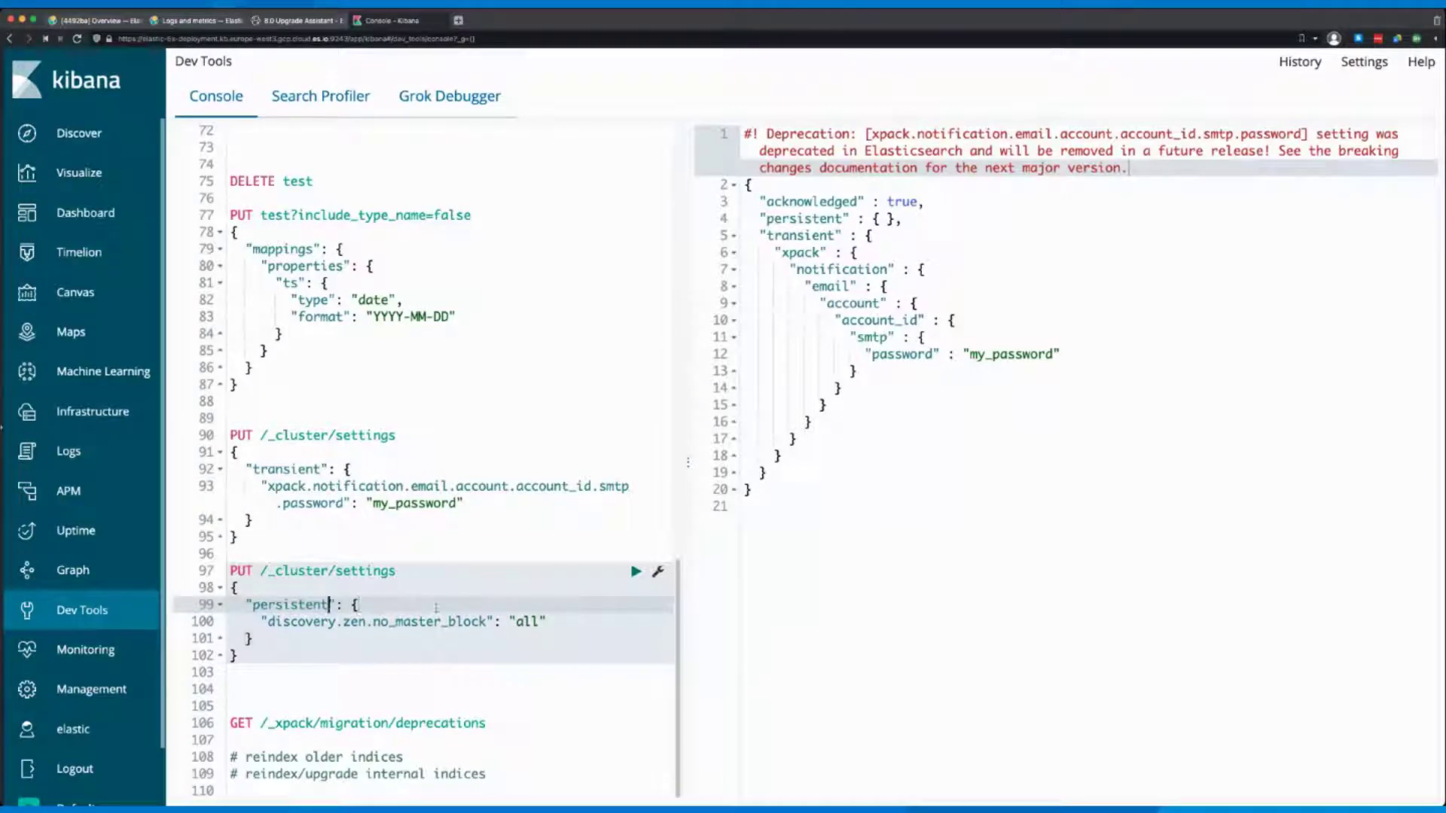
click(451, 621)
key(ctrl+Return)
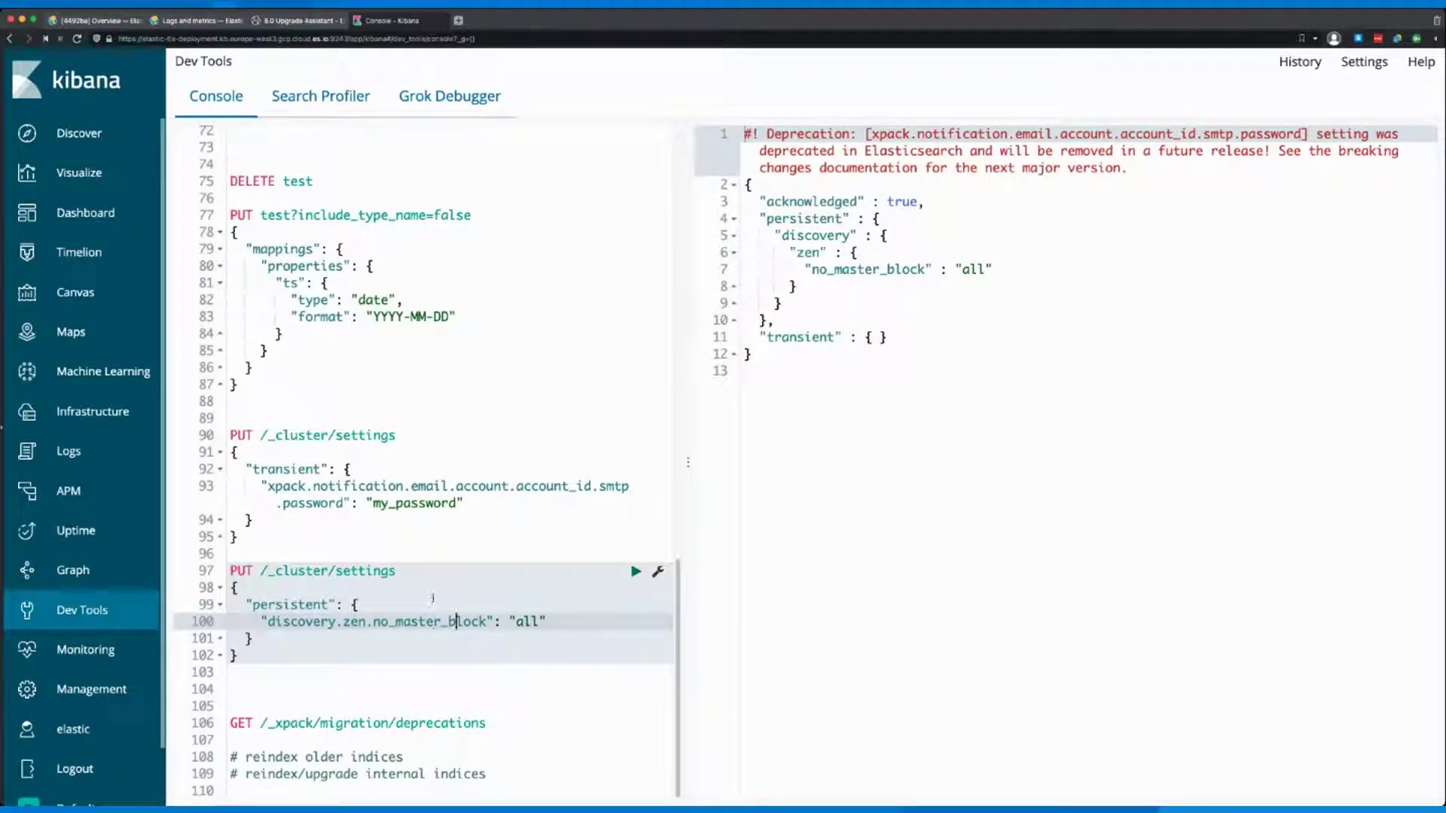
click(407, 570)
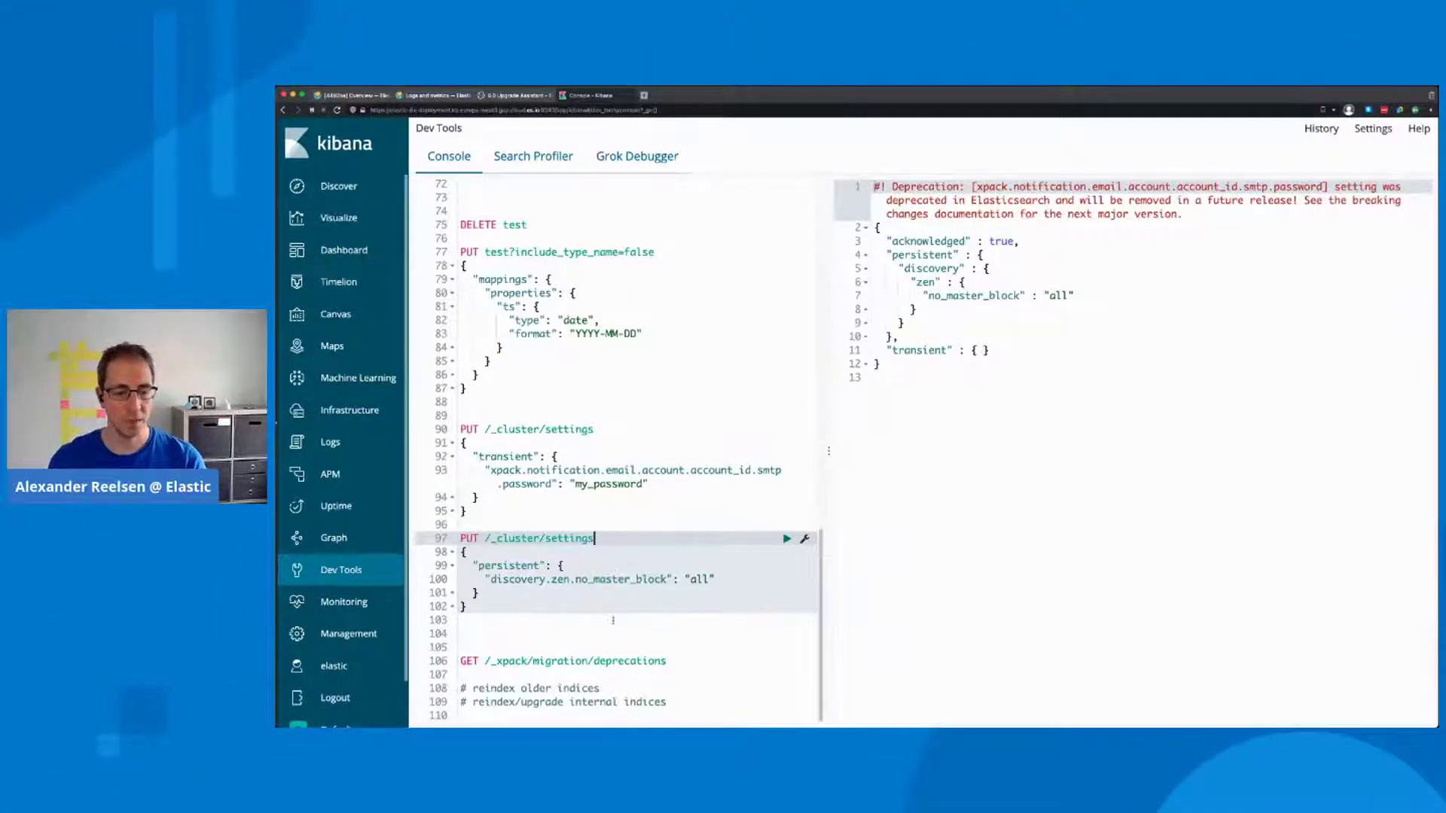
- Go to Management > 7.0 Upgrade Assistant and zoom the browser out two levels
scroll(366, 599, down, 1)
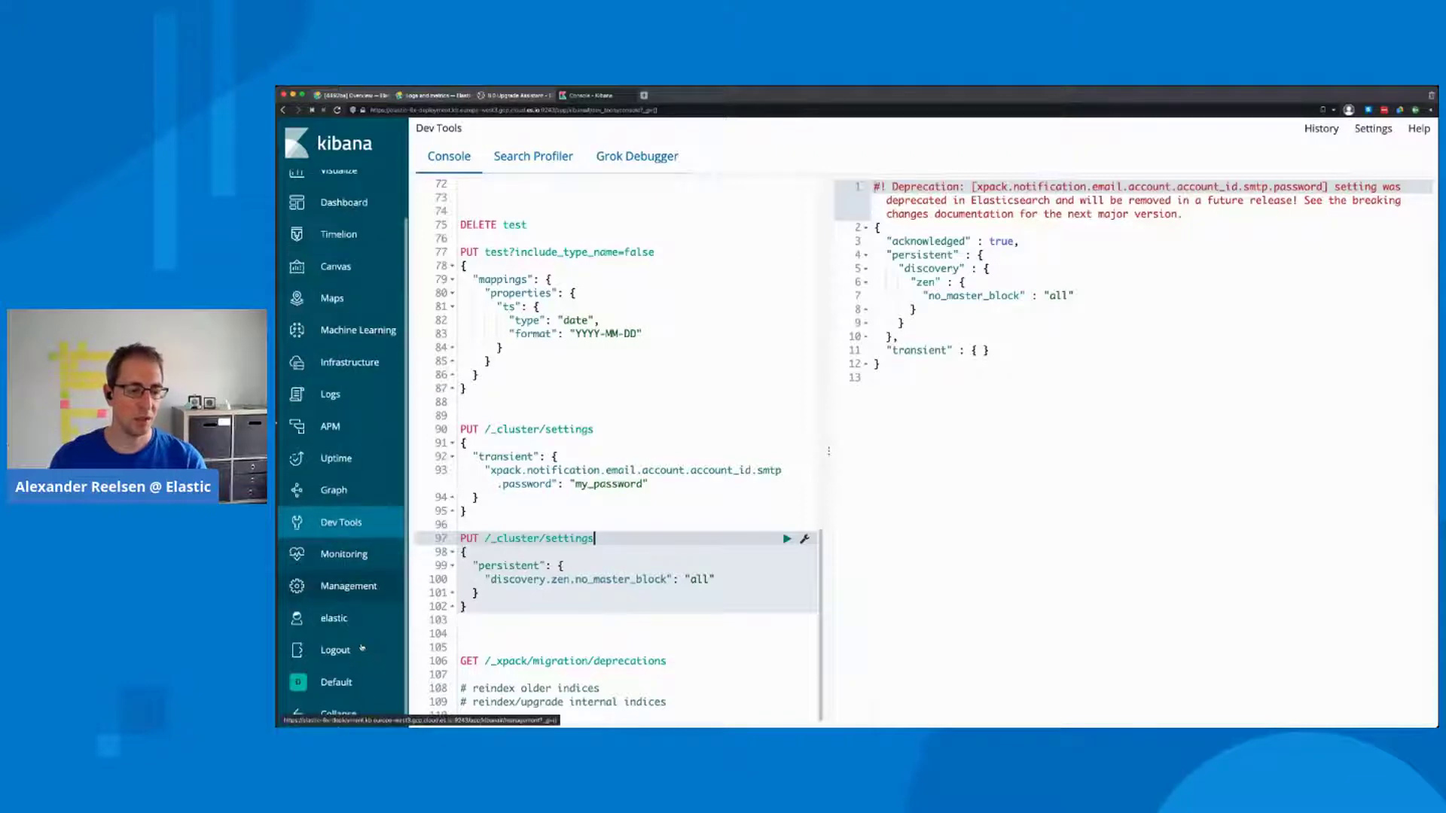
click(365, 599)
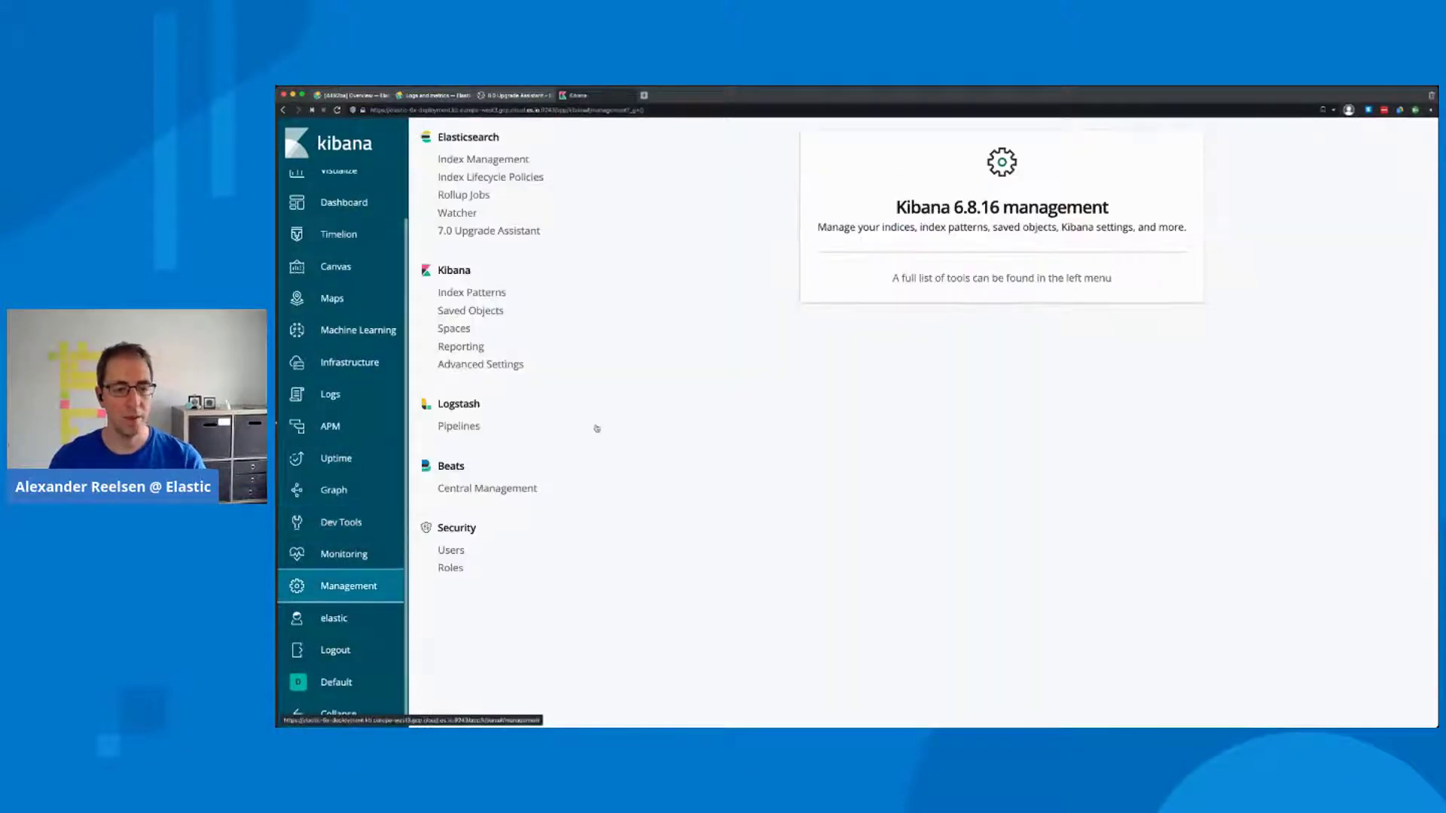
click(503, 232)
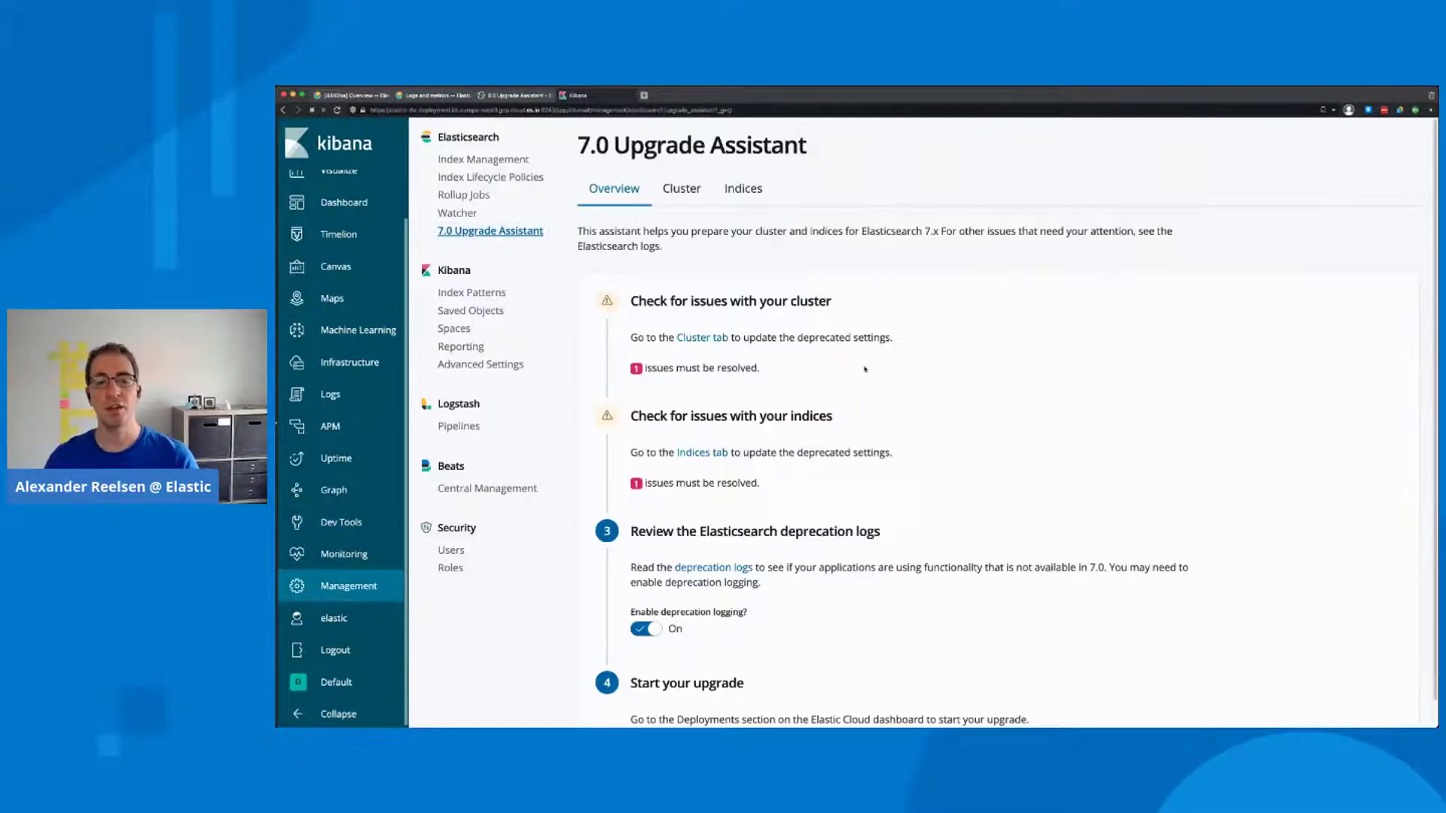
key(super+minus)
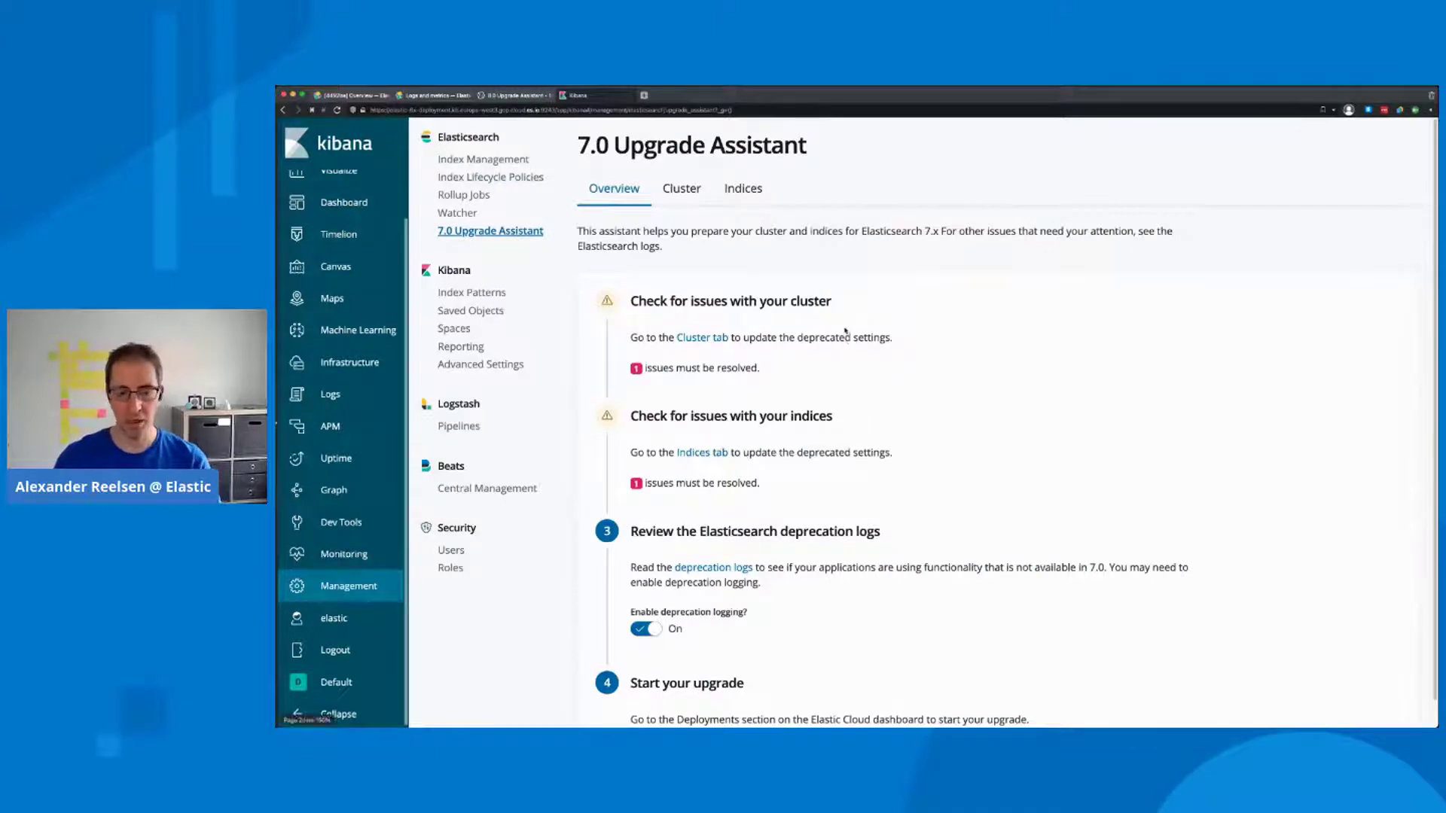
key(super+minus)
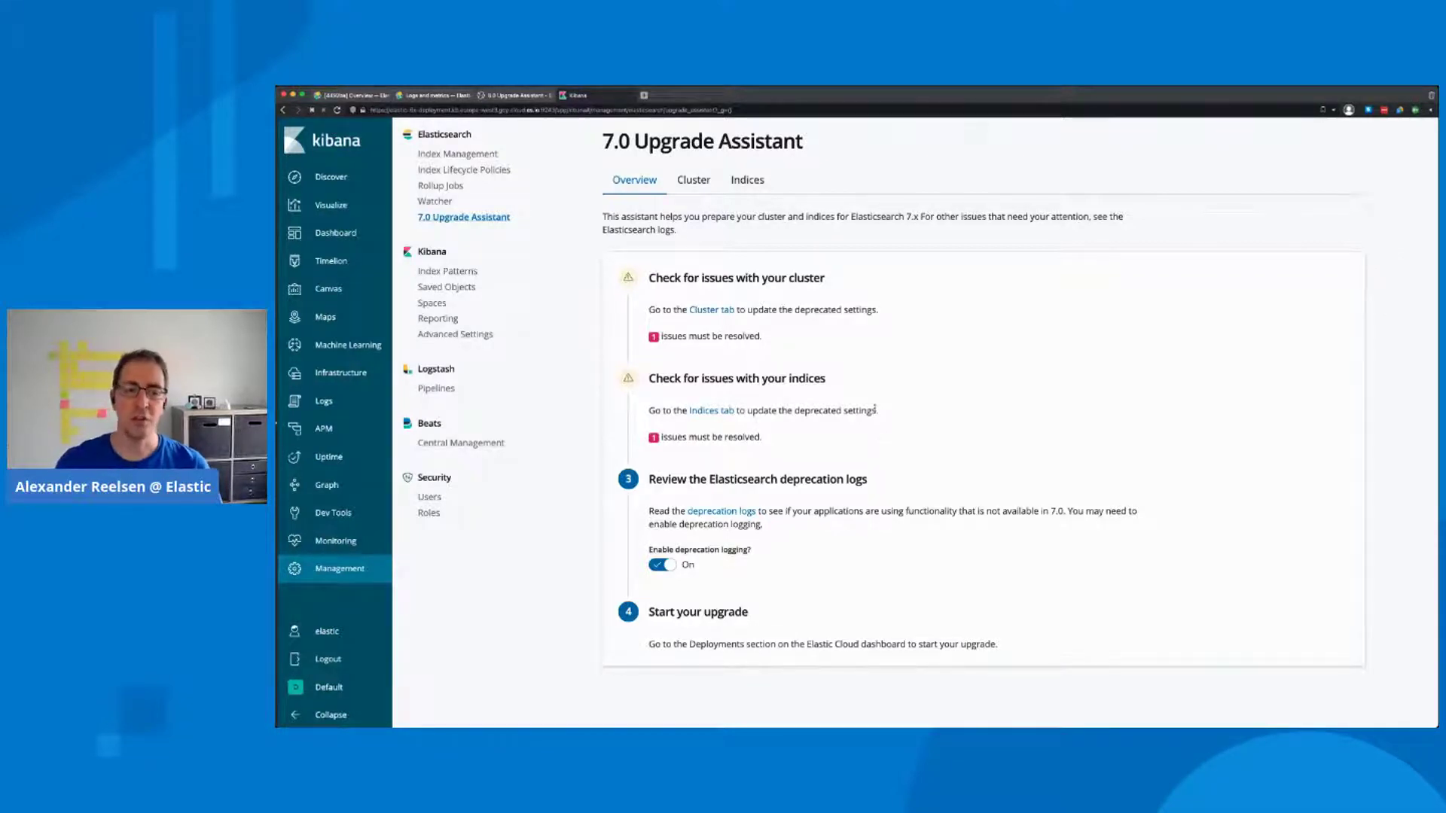
- Show the Cluster issues and expand the 'Master block setting will be renamed' warning, highlighting the cluster.no_master_block advice
click(688, 189)
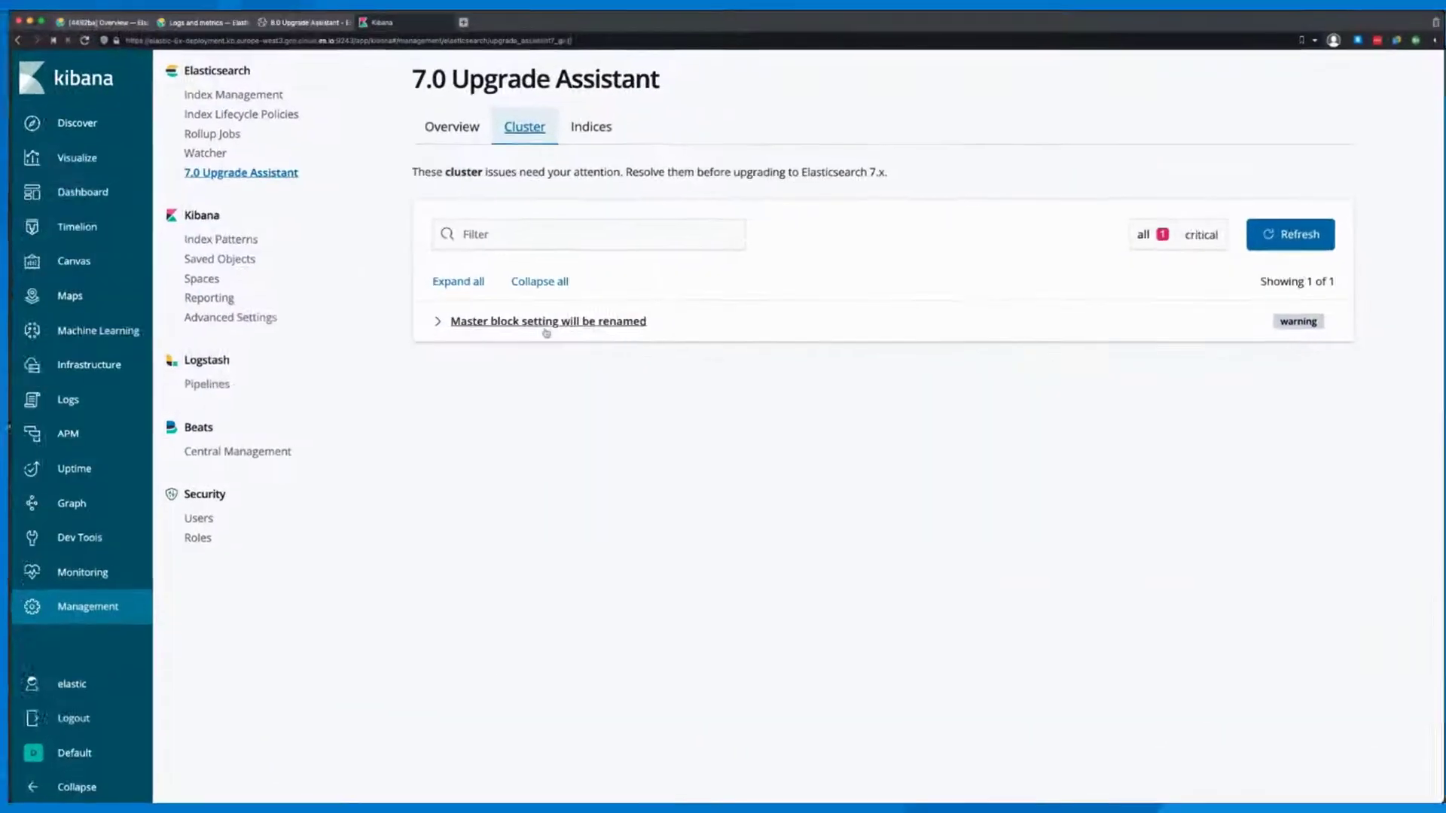
click(555, 324)
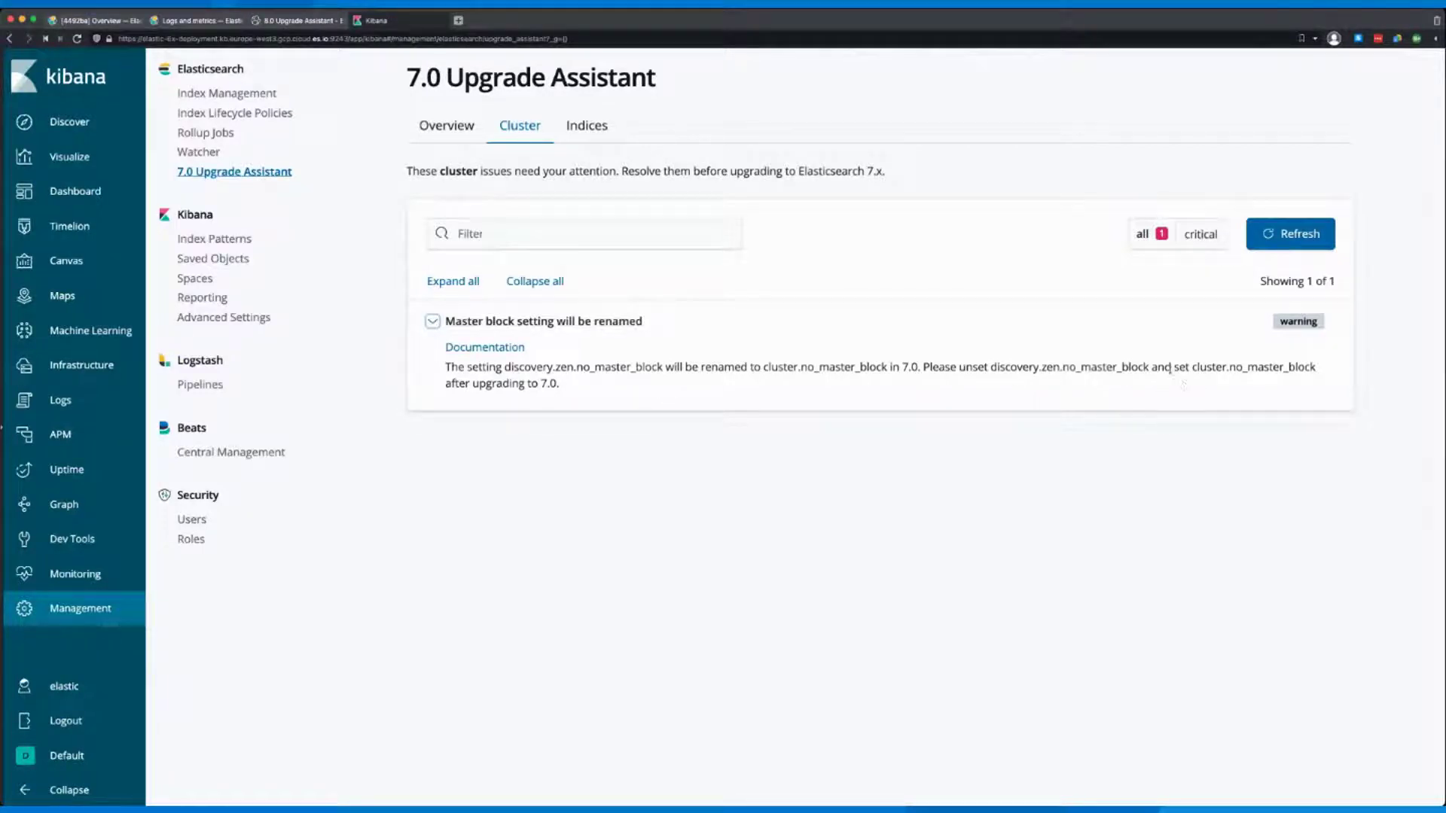
drag(1184, 367, 1316, 382)
click(1314, 382)
- Expand the Indices tab's date field format warning for index test, read its details, then return to Overview
click(583, 128)
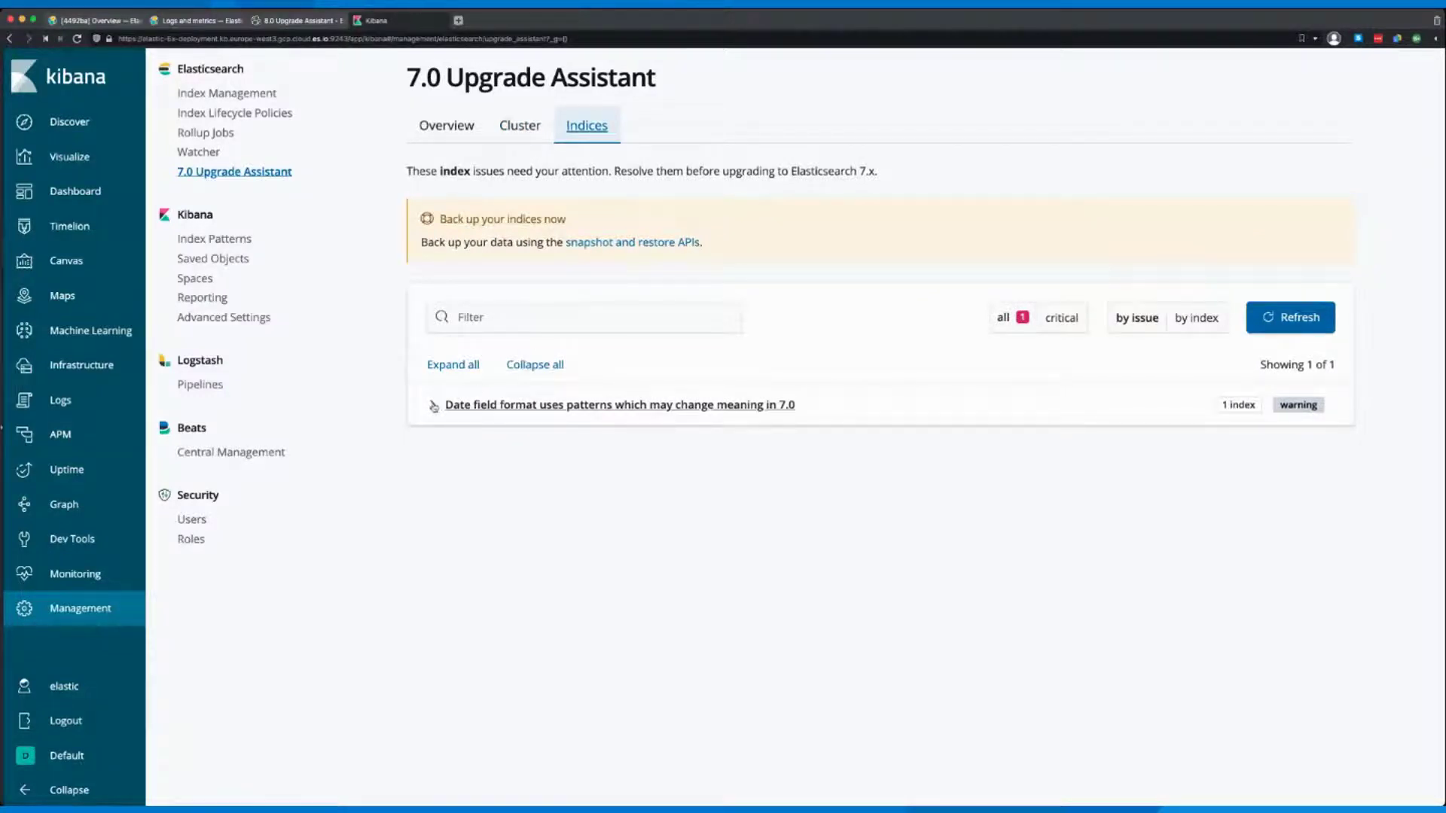
click(577, 408)
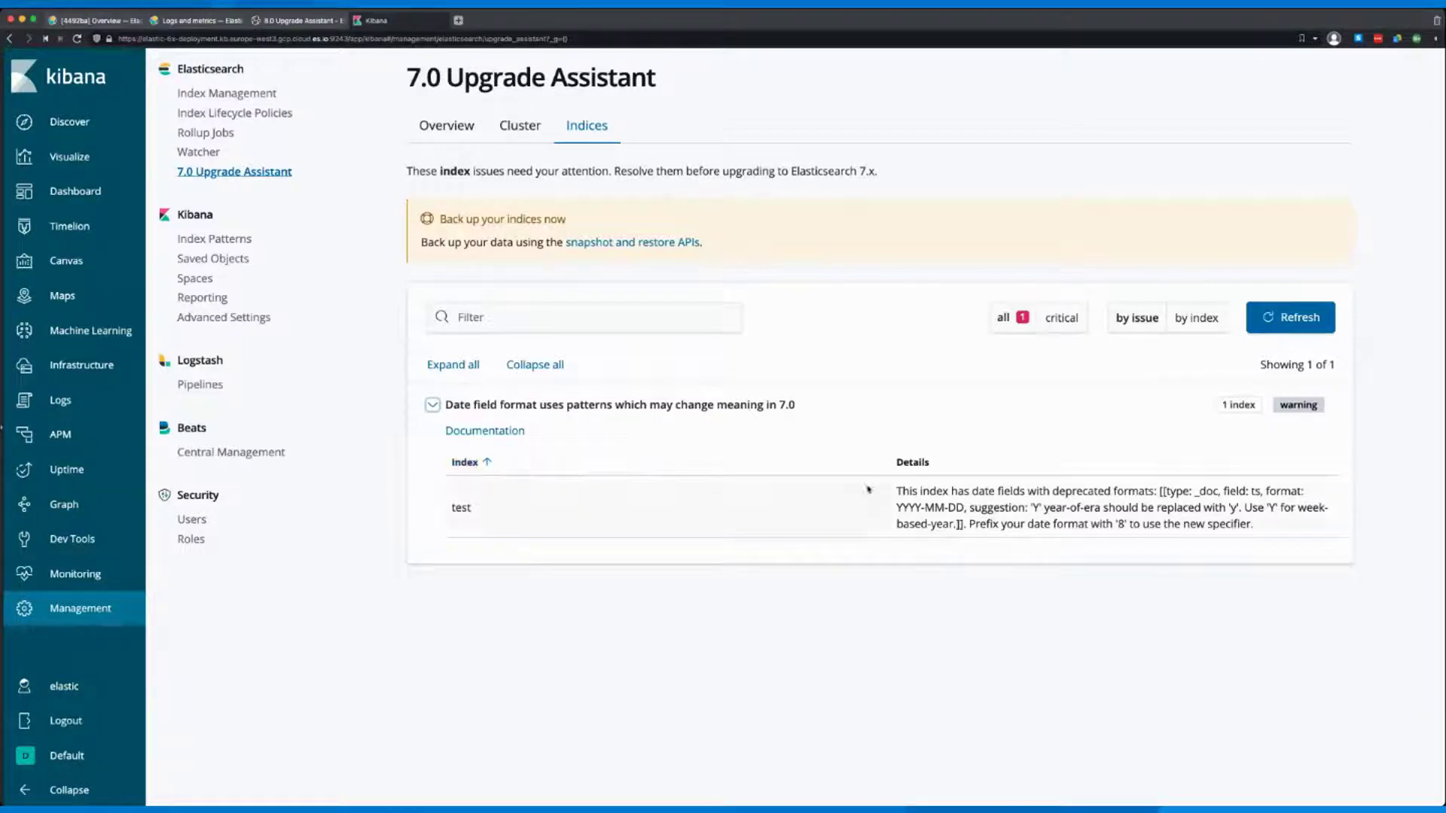
drag(896, 493, 1278, 534)
click(1277, 534)
click(446, 125)
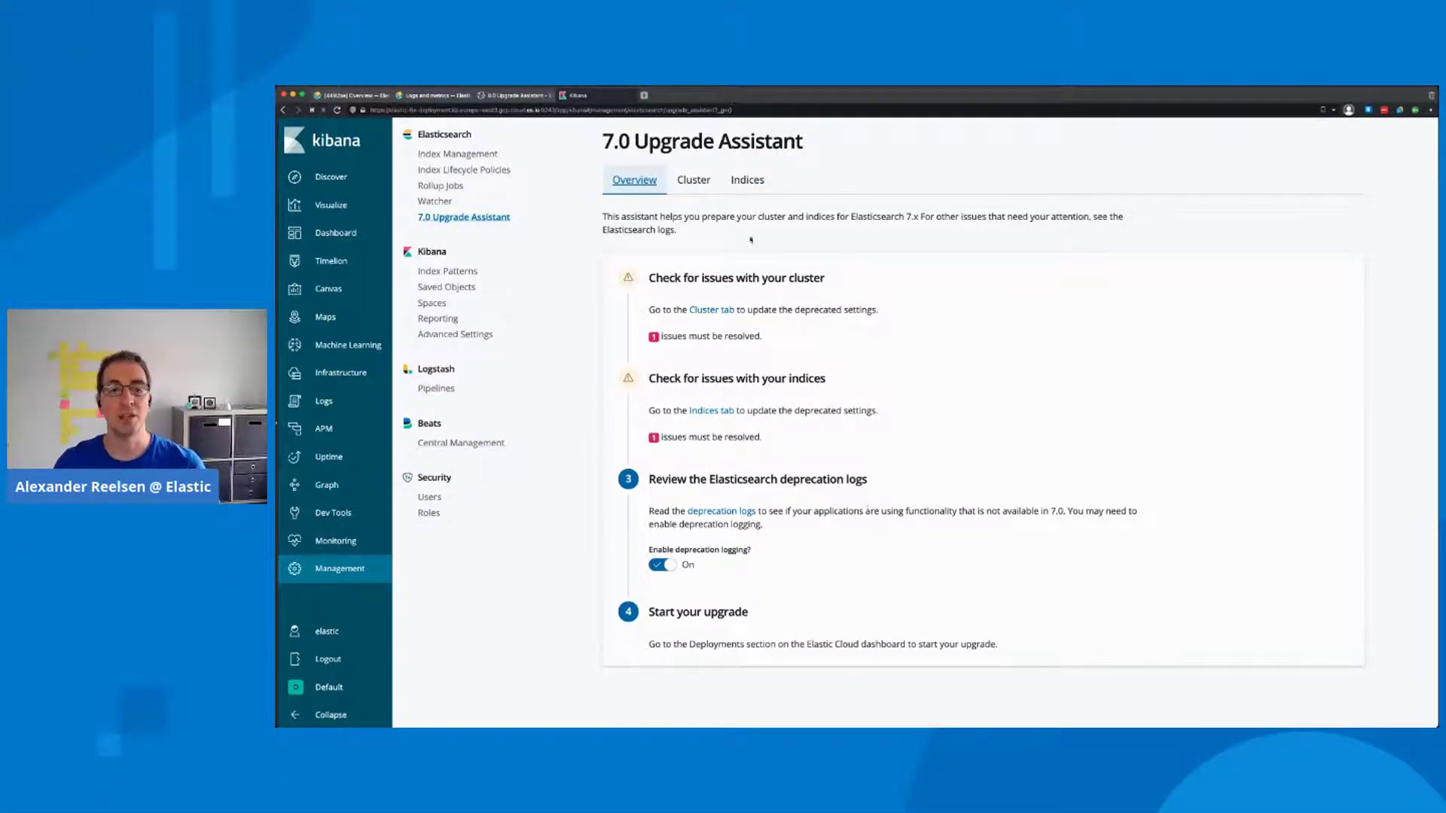
- Revisit the Indices and Overview tabs, then switch to the 8.0 Upgrade Assistant browser tab
click(747, 181)
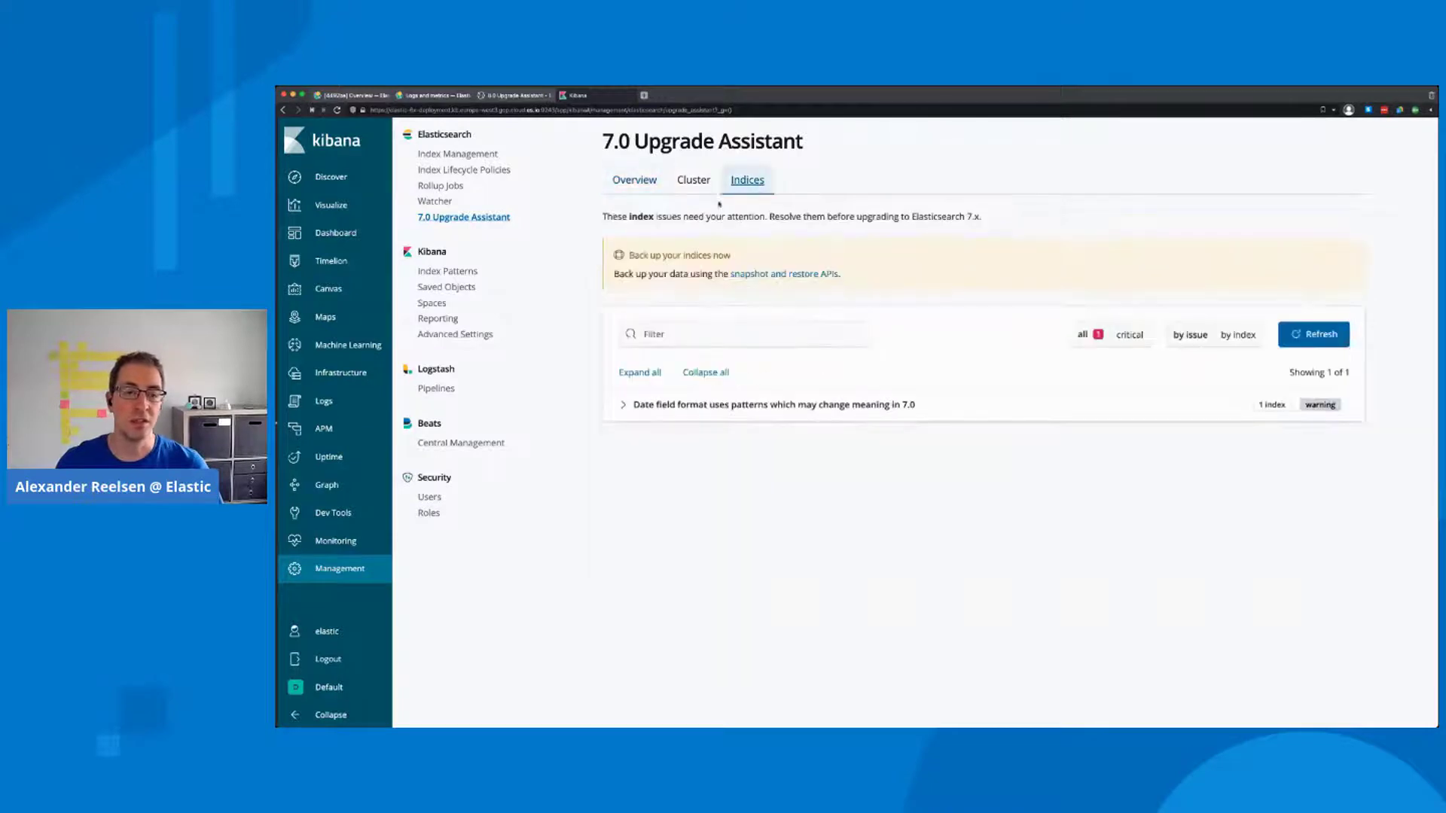
click(650, 185)
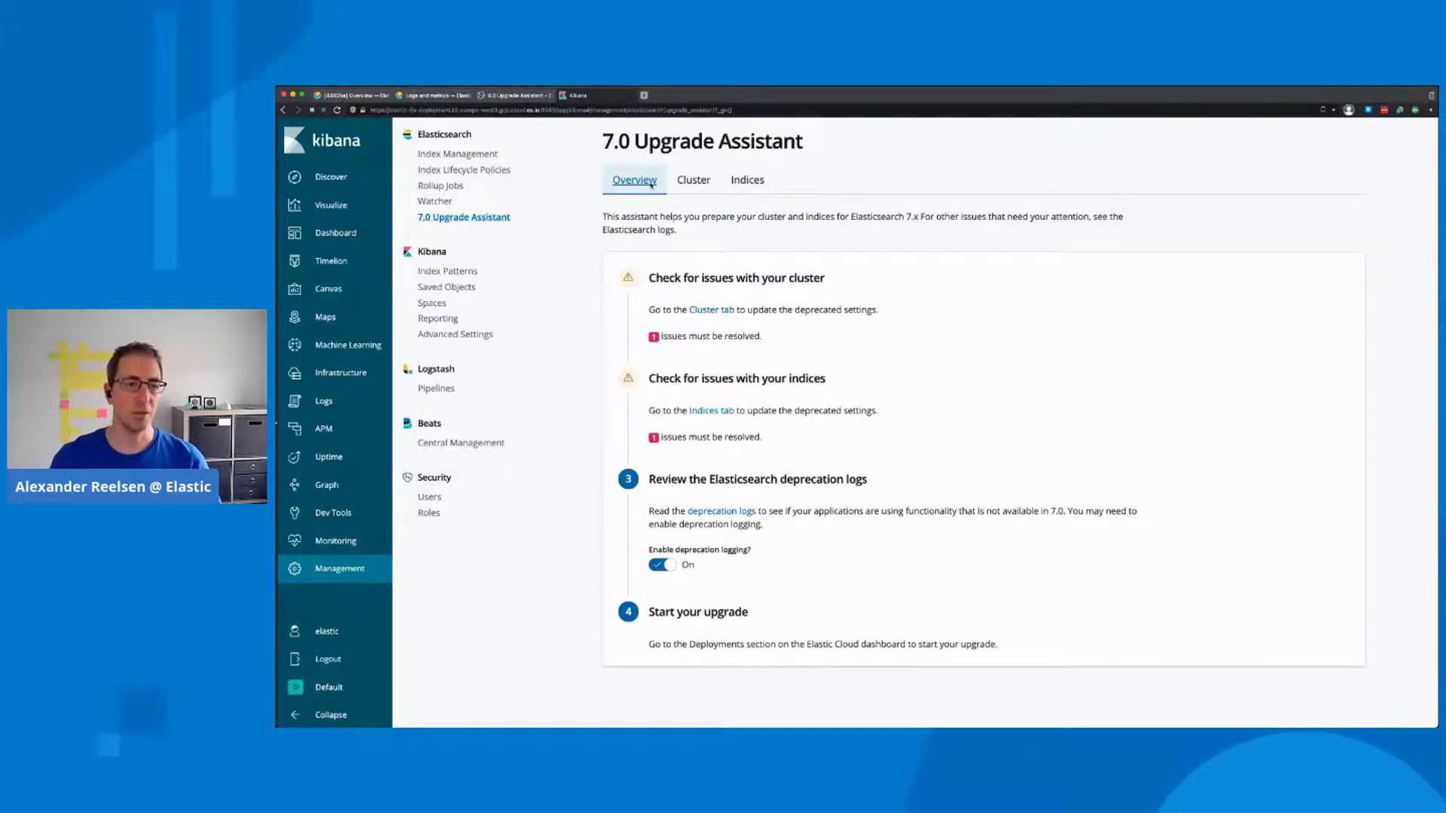
key(ctrl+shift+Tab)
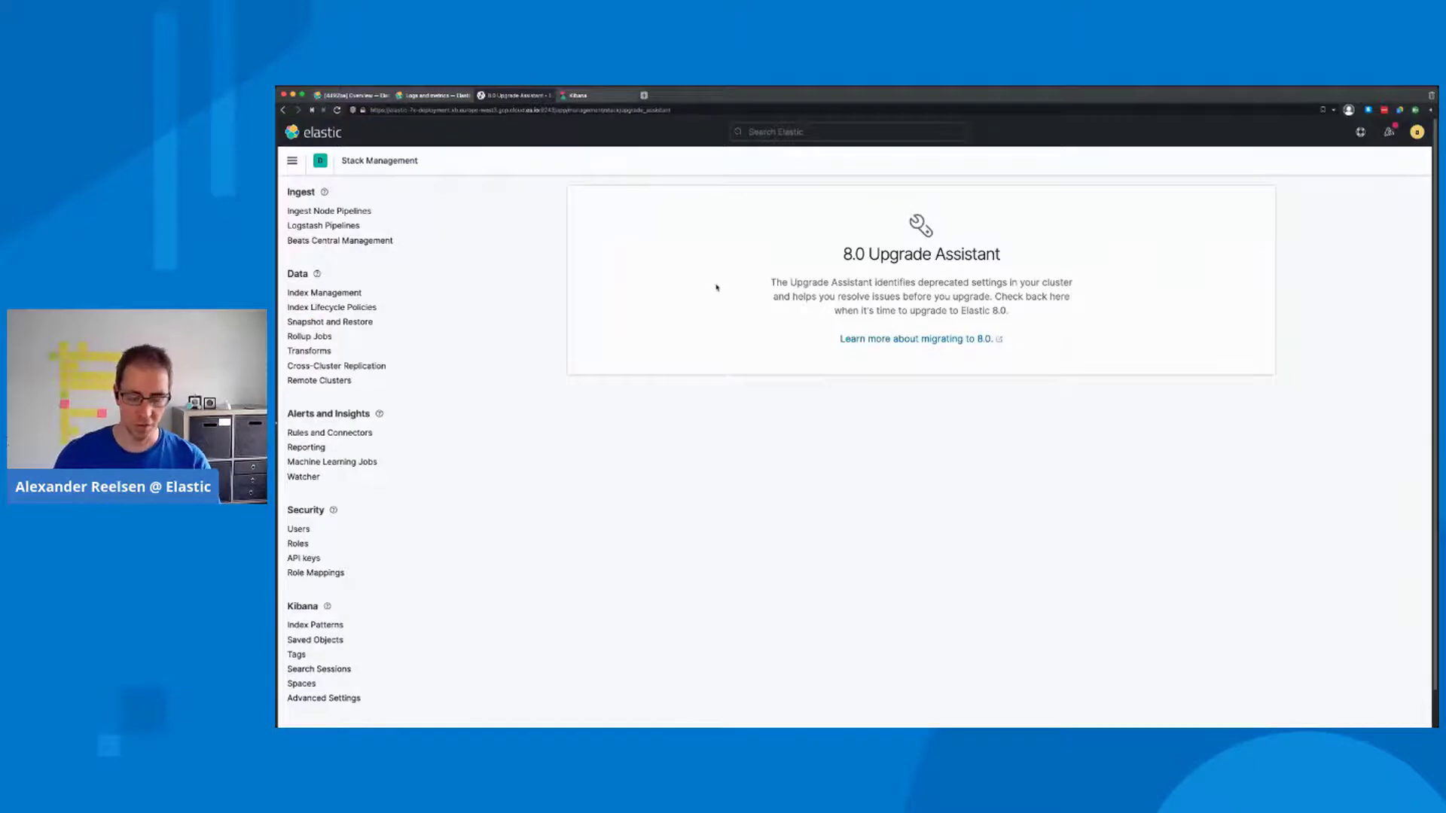
- Enlarge the page zoom and switch back to the 7.0 Upgrade Assistant browser tab
key(super+plus)
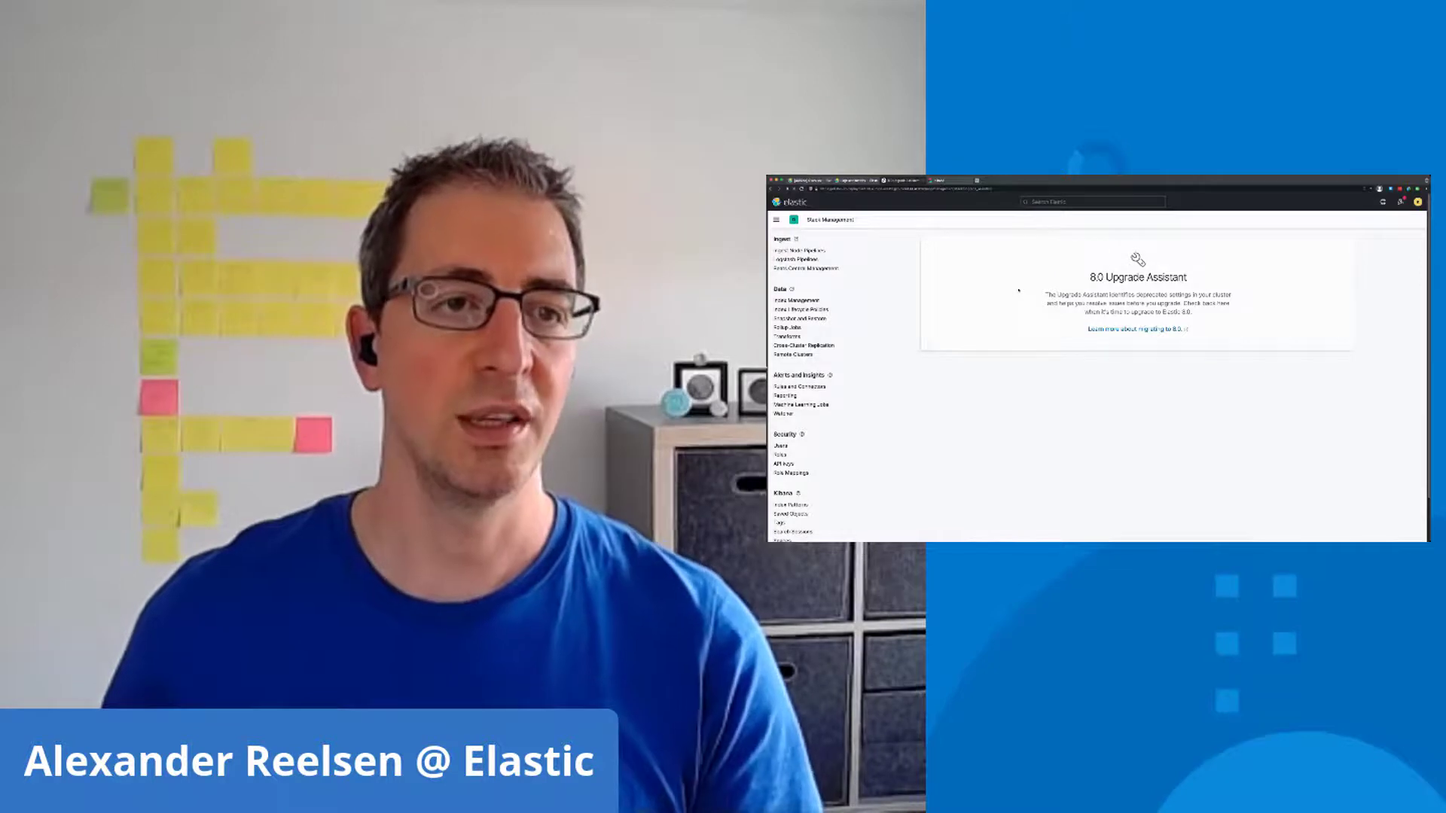
key(ctrl+Tab)
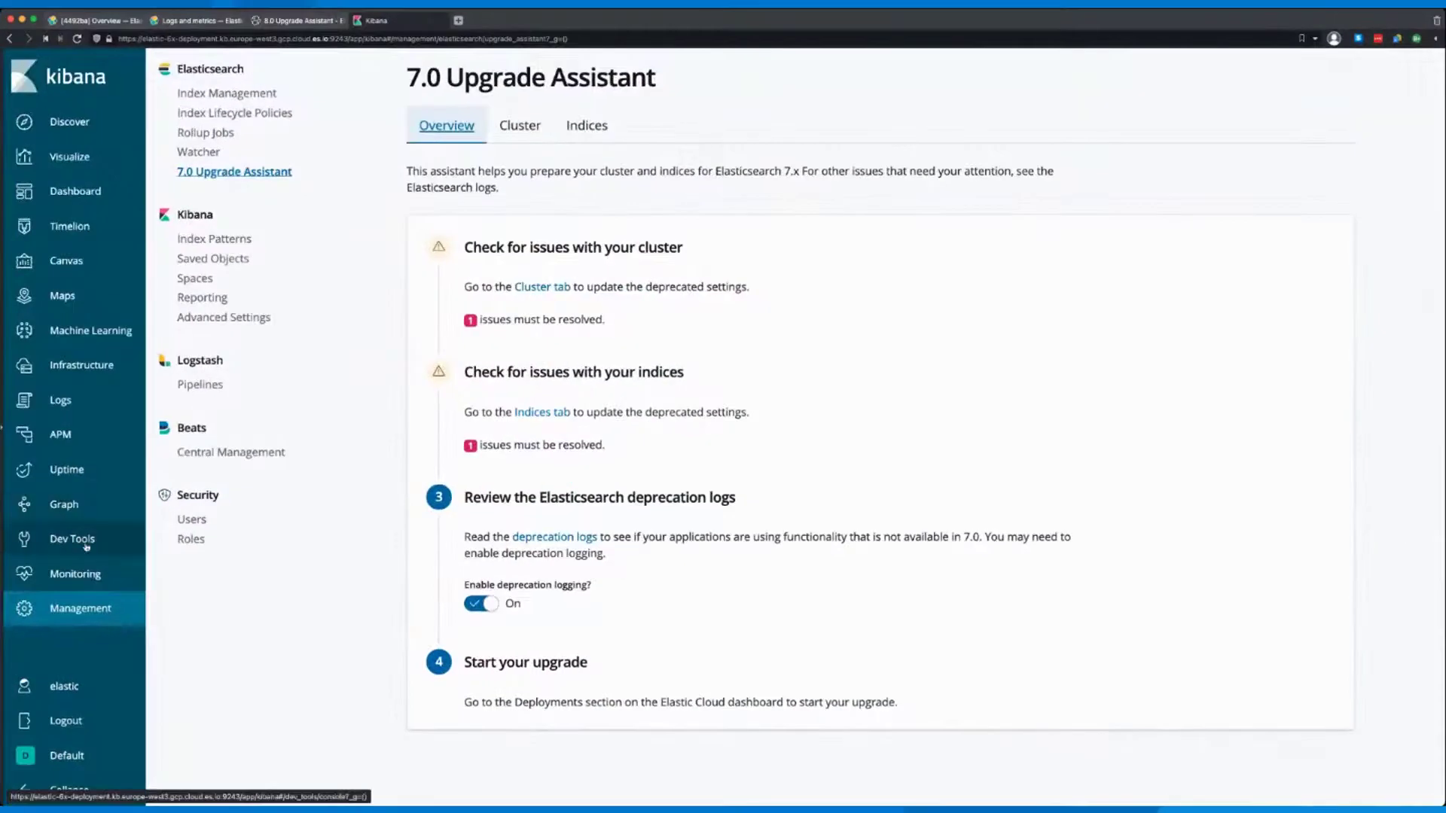
- Run GET /_xpack/migration/deprecations in the Dev Tools console and scroll through its cluster, node and index warnings
click(803, 419)
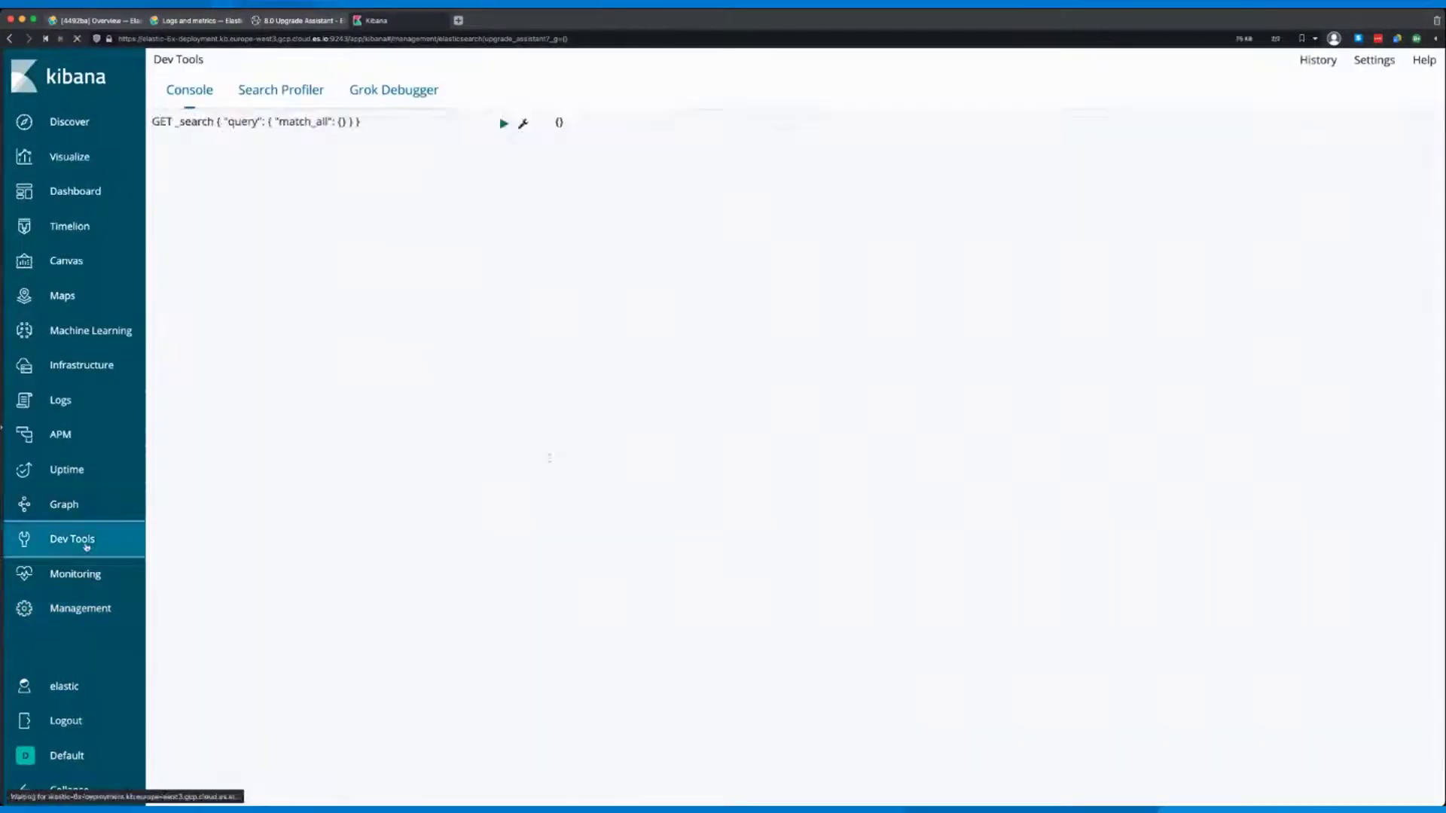
click(366, 732)
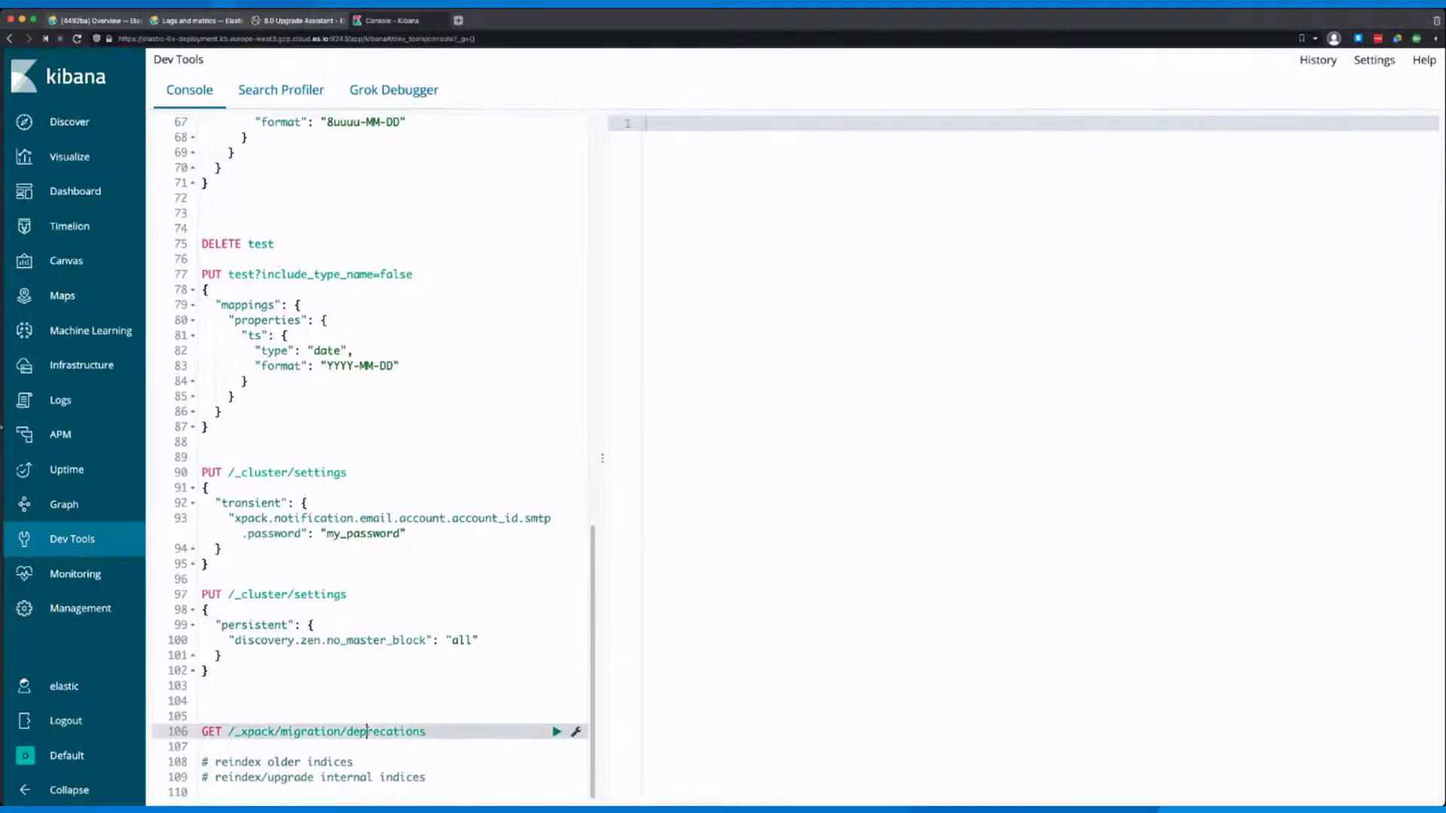
key(super+Return)
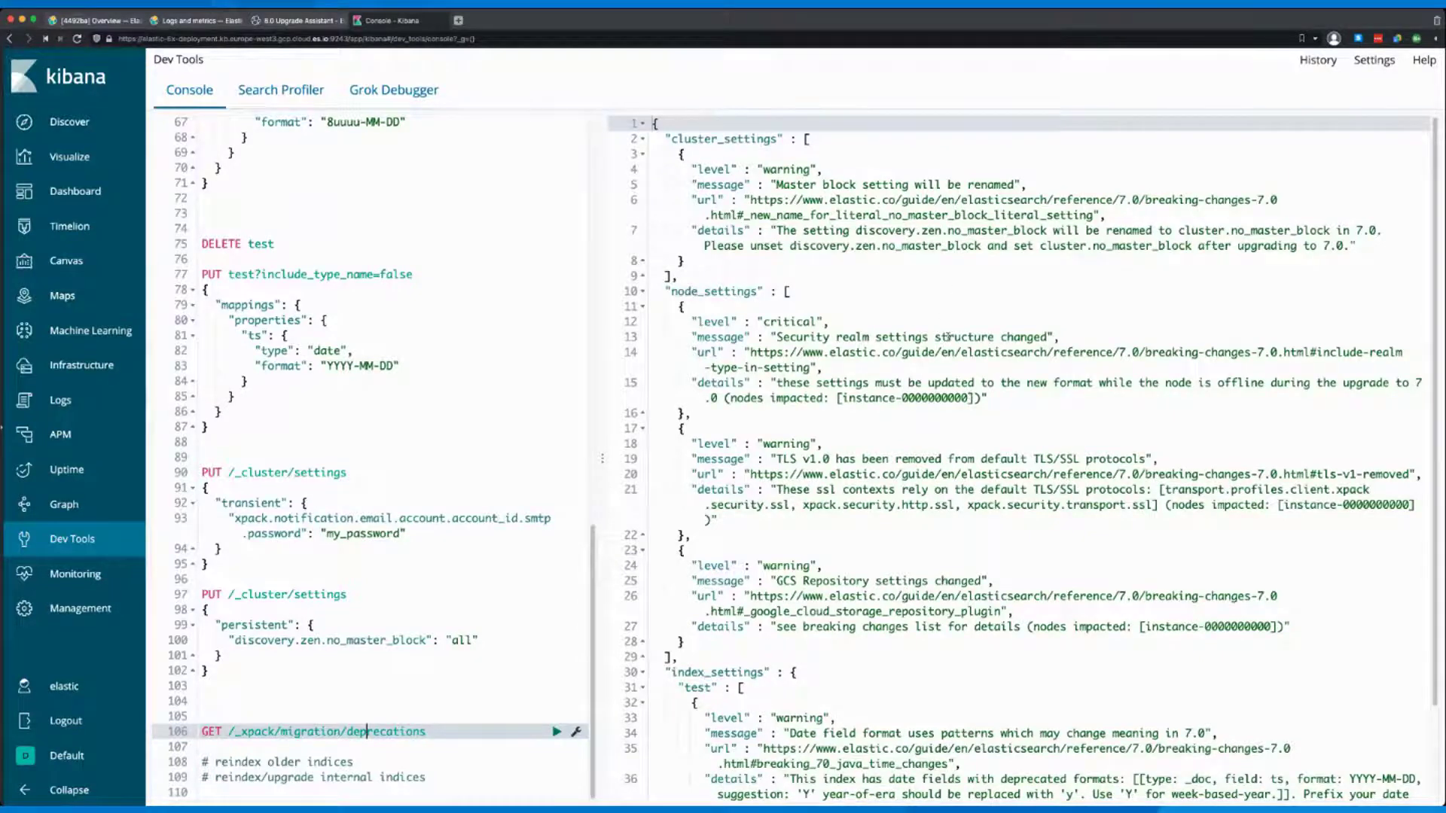
scroll(947, 337, down, 3)
scroll(948, 337, up, 2)
scroll(948, 336, down, 2)
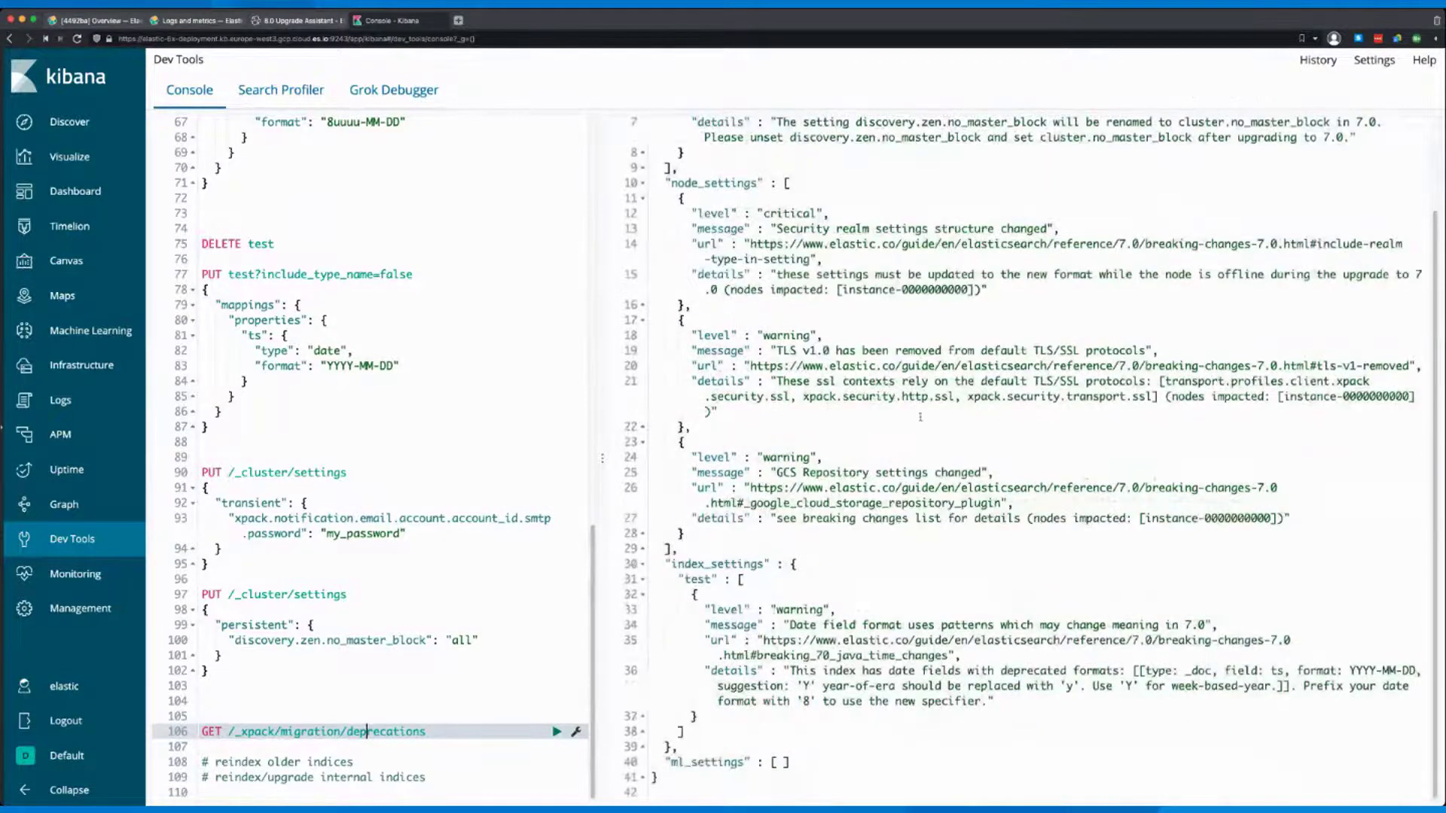
scroll(759, 608, up, 3)
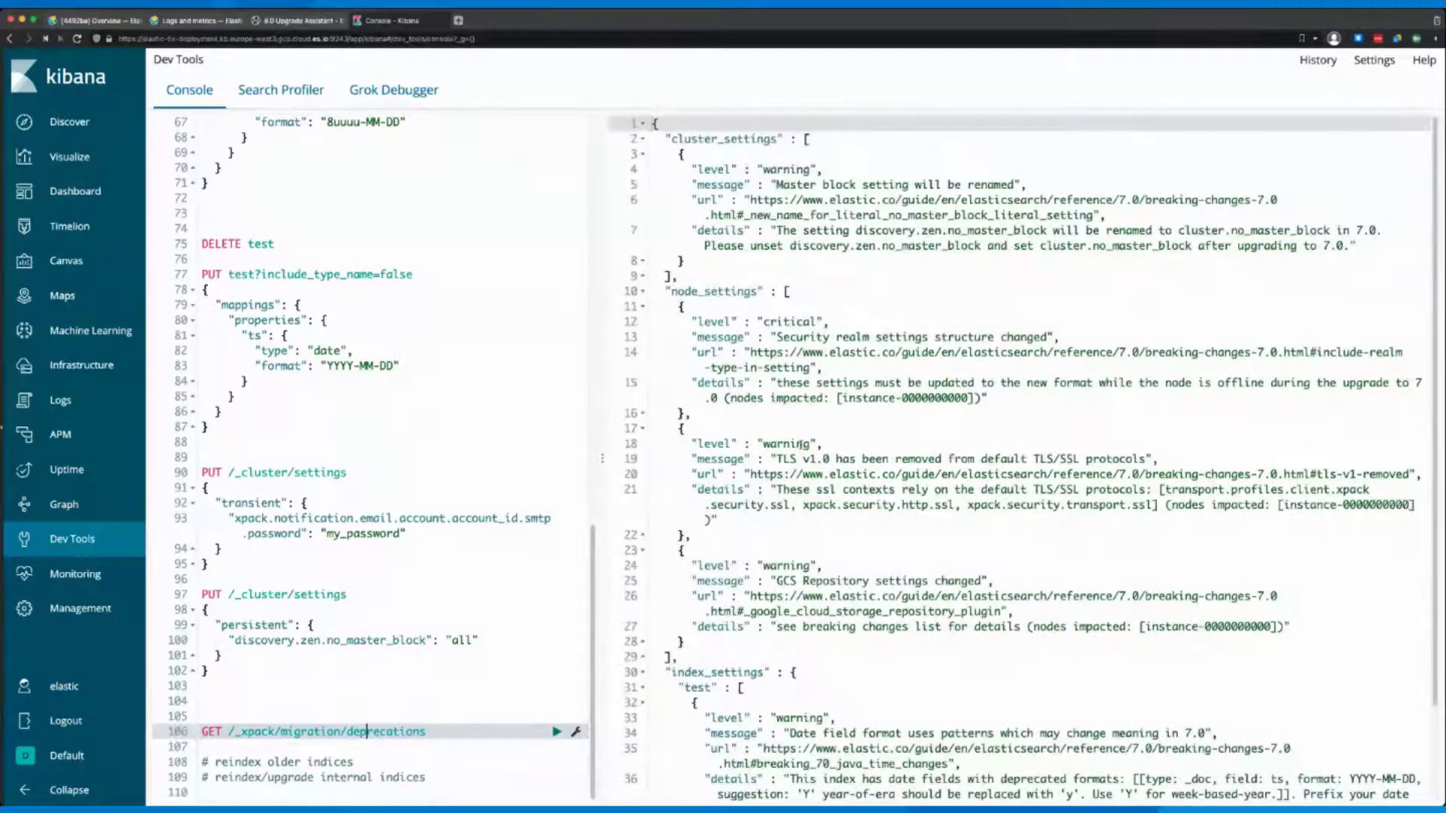